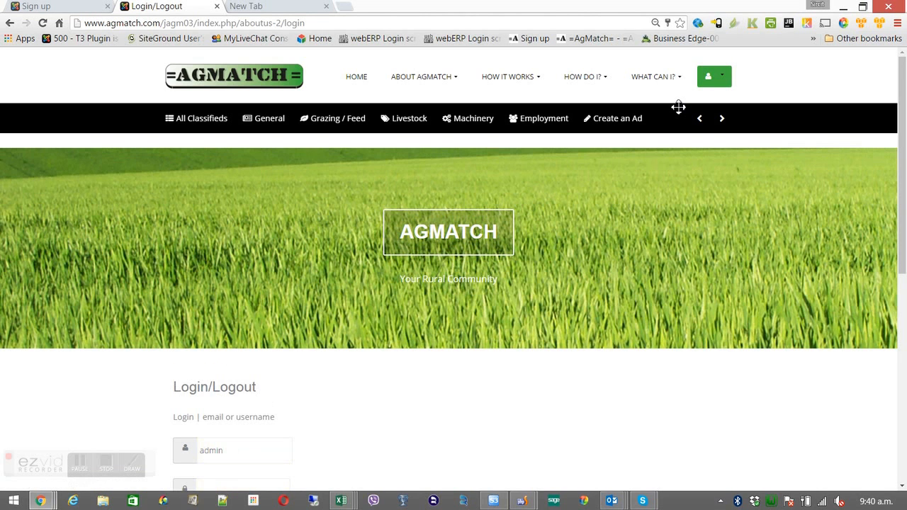
# Replace the prefilled 'admin' username with your own username and enter your password
pyautogui.click(240, 449)
pyautogui.moveTo(240, 449); pyautogui.dragTo(201, 452)
pyautogui.press('BackSpace')
pyautogui.write('cpalm')
pyautogui.press('Tab')
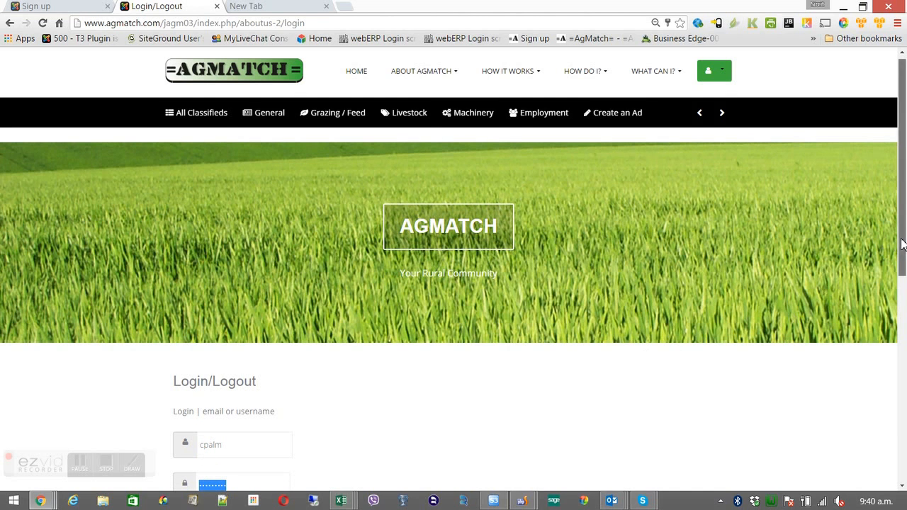
pyautogui.scroll(-3, 474, 276)
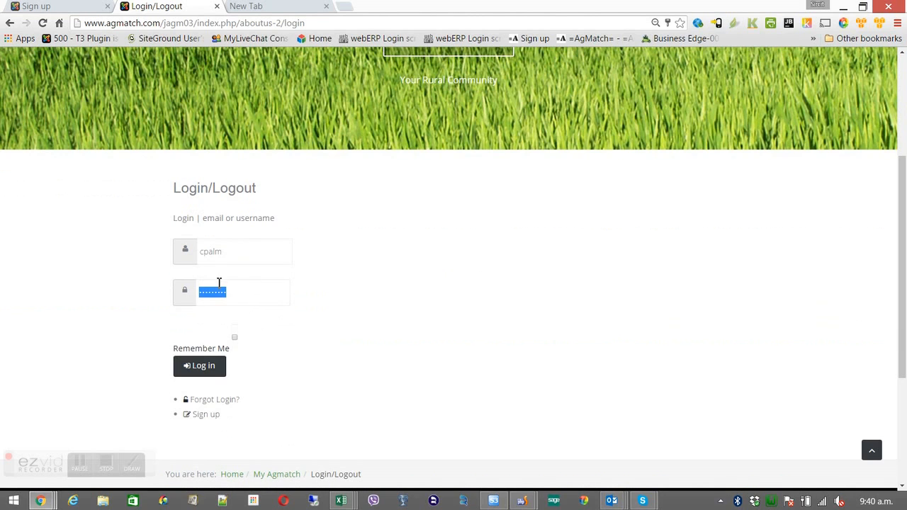
pyautogui.write('p••')
pyautogui.press('Tab')
# Submit the login and dismiss the incorrect username or password error
pyautogui.click(201, 364)
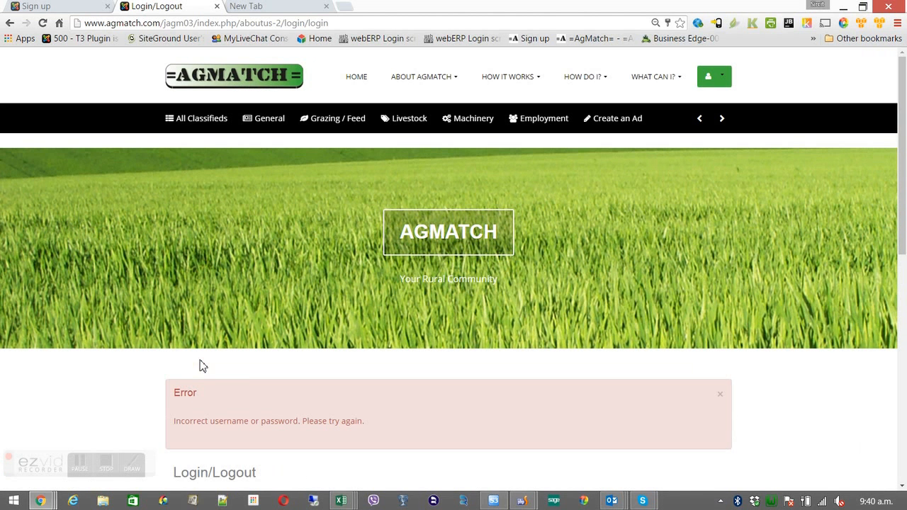
pyautogui.click(717, 394)
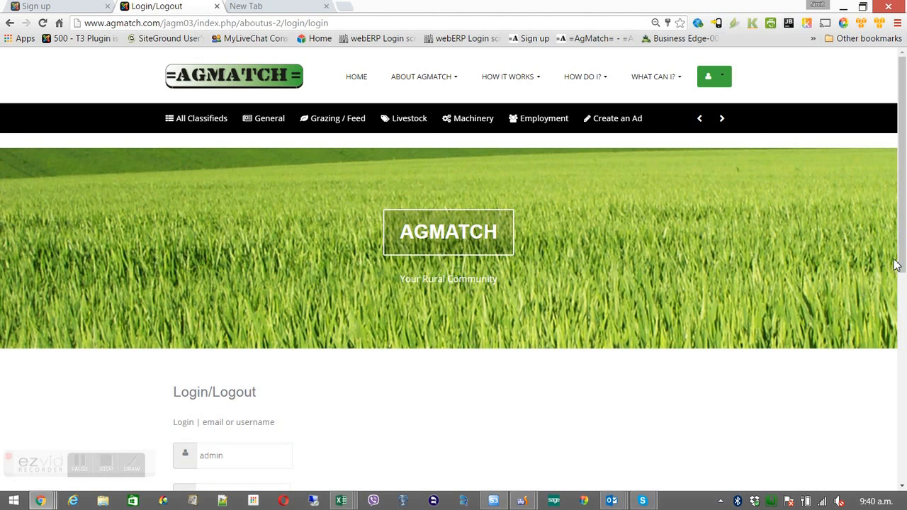
pyautogui.moveTo(900, 271); pyautogui.dragTo(890, 360)
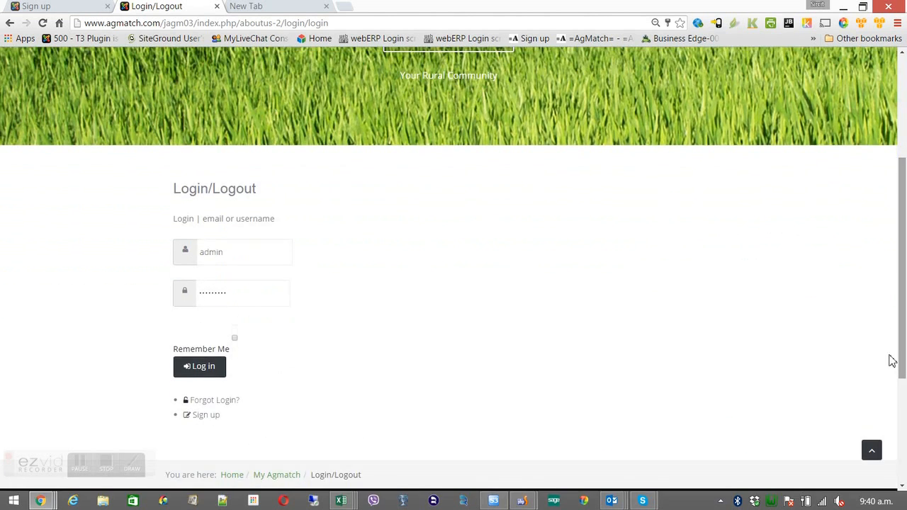
# Re-enter your username and password and log in to AgMatch
pyautogui.moveTo(245, 247); pyautogui.dragTo(199, 256)
pyautogui.write('cpalm')
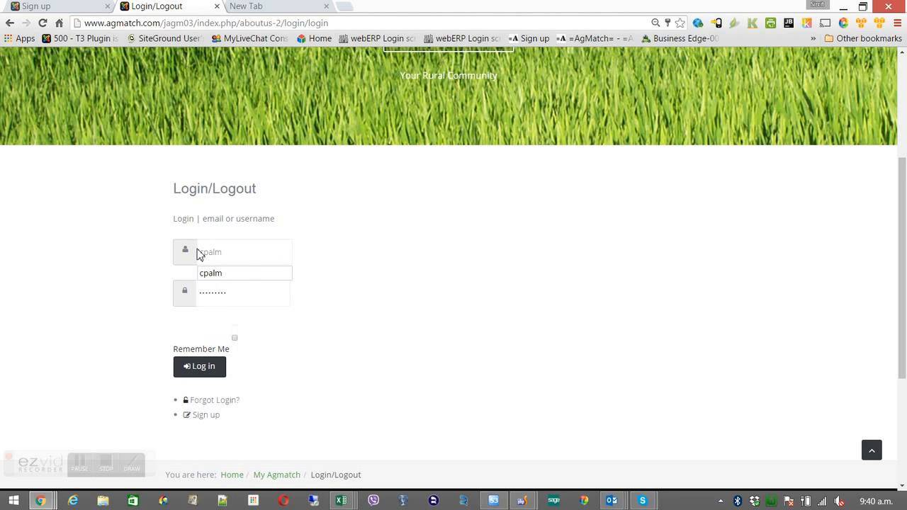
pyautogui.press('Tab')
pyautogui.write('p••••••')
pyautogui.click(195, 369)
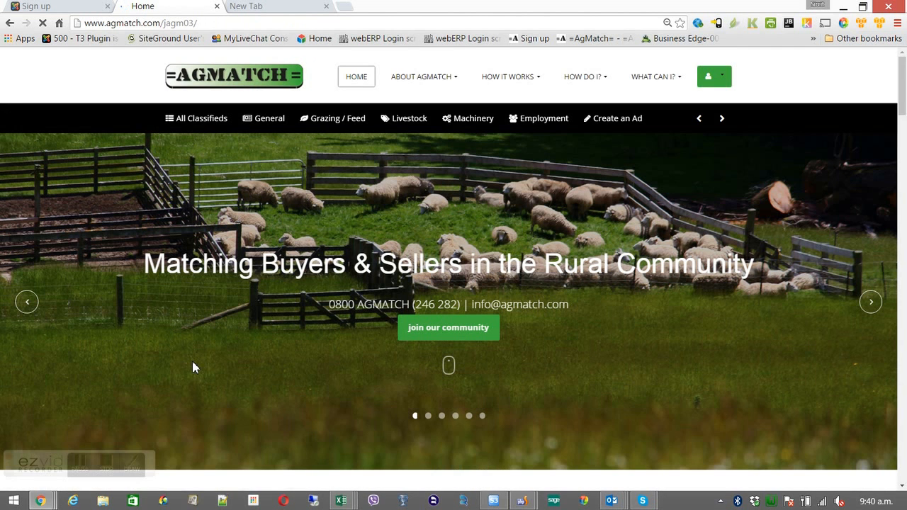
# Start Create an Ad, dismiss the logged-in message, and pass the captcha with '131'
pyautogui.click(604, 127)
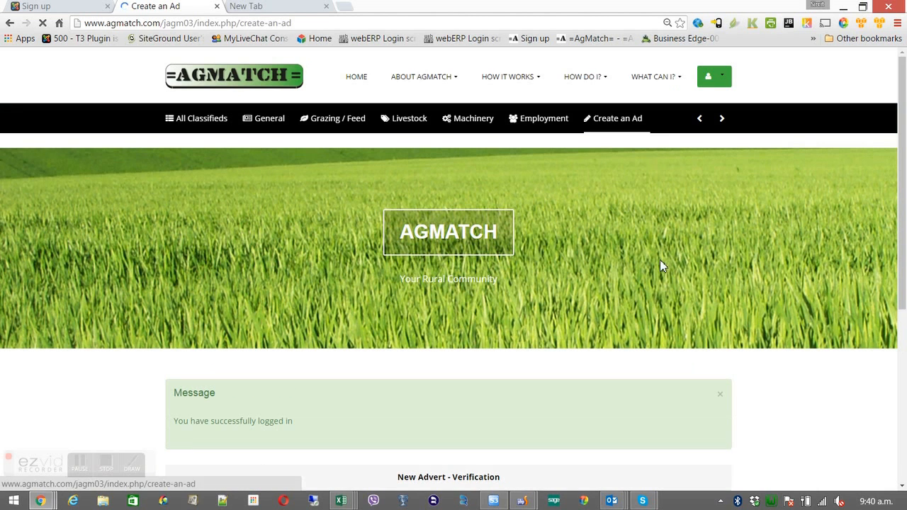
pyautogui.click(720, 394)
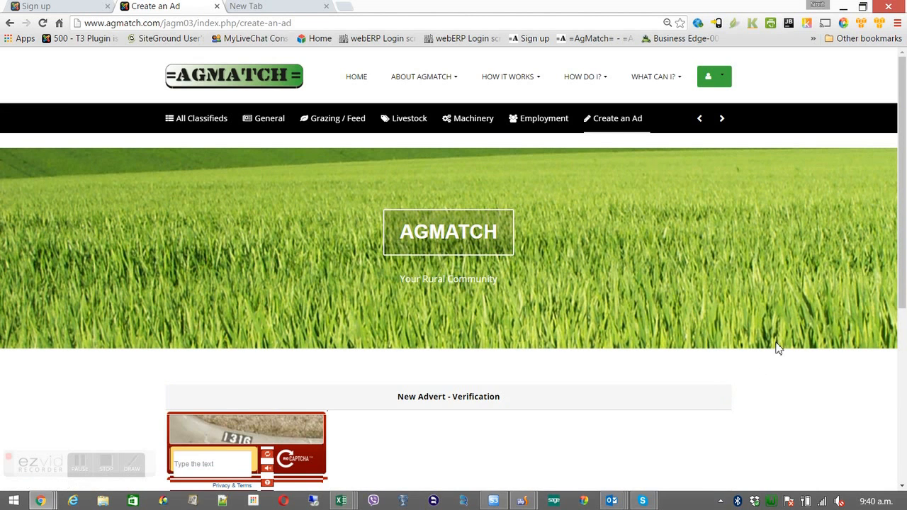
pyautogui.moveTo(902, 244); pyautogui.dragTo(876, 364)
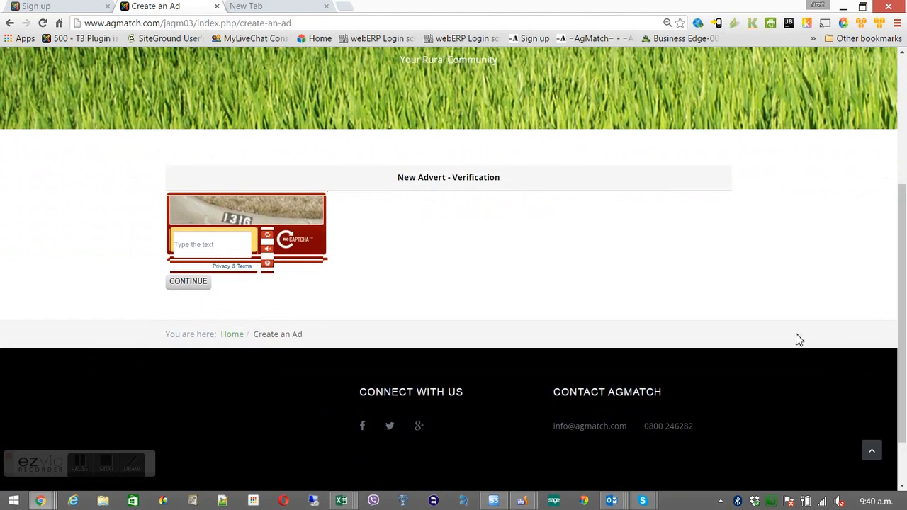
pyautogui.click(221, 244)
pyautogui.write('1316')
pyautogui.click(188, 283)
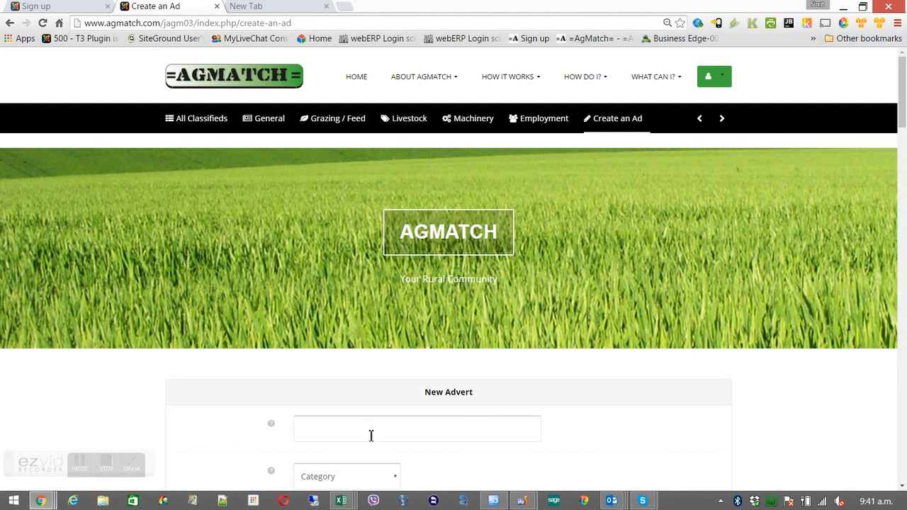
# Enter 'This is the title of the advert' as the advert title, fixing typos
pyautogui.moveTo(257, 430)
pyautogui.write('This')
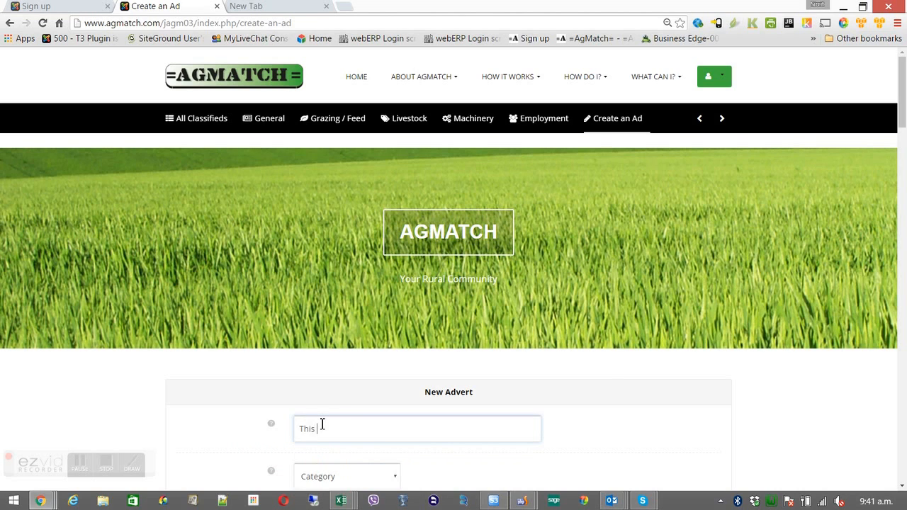
pyautogui.write(' is the tie')
pyautogui.press('BackSpace')
pyautogui.press('BackSpace')
pyautogui.write('tla')
pyautogui.write(' of the')
pyautogui.write(' add')
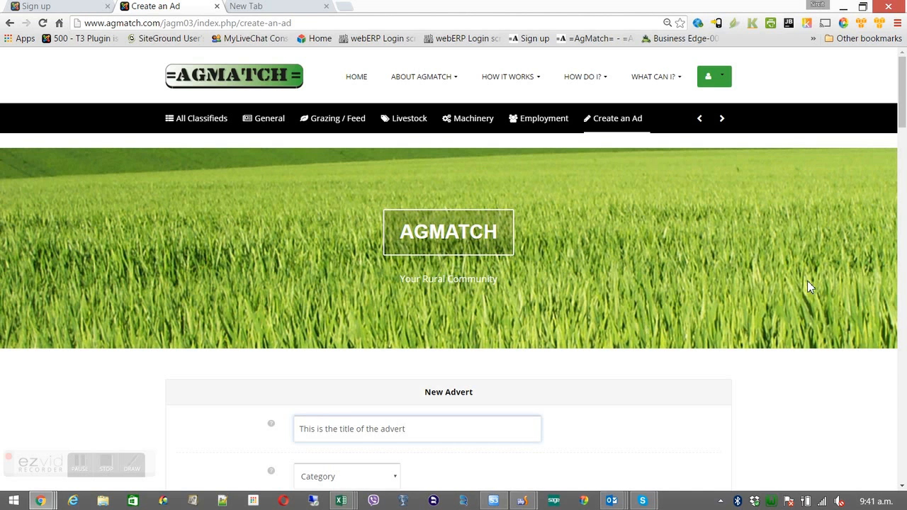
pyautogui.moveTo(900, 132); pyautogui.dragTo(901, 178)
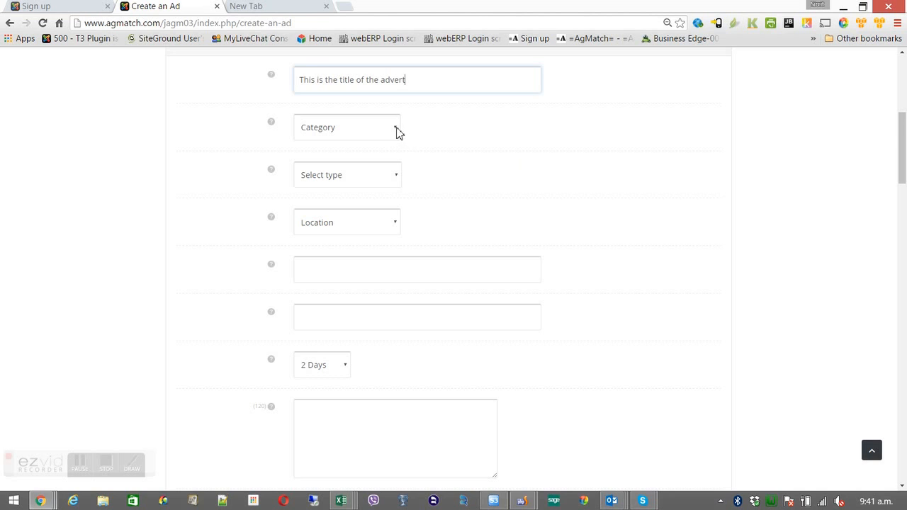
pyautogui.moveTo(272, 126)
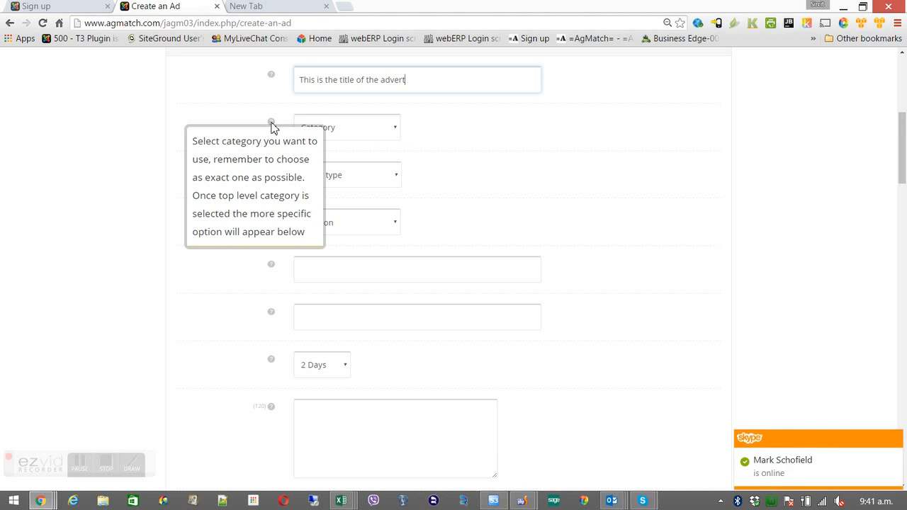
# Set the advert category to General > For Sale / Surplus > Fencing
pyautogui.click(366, 128)
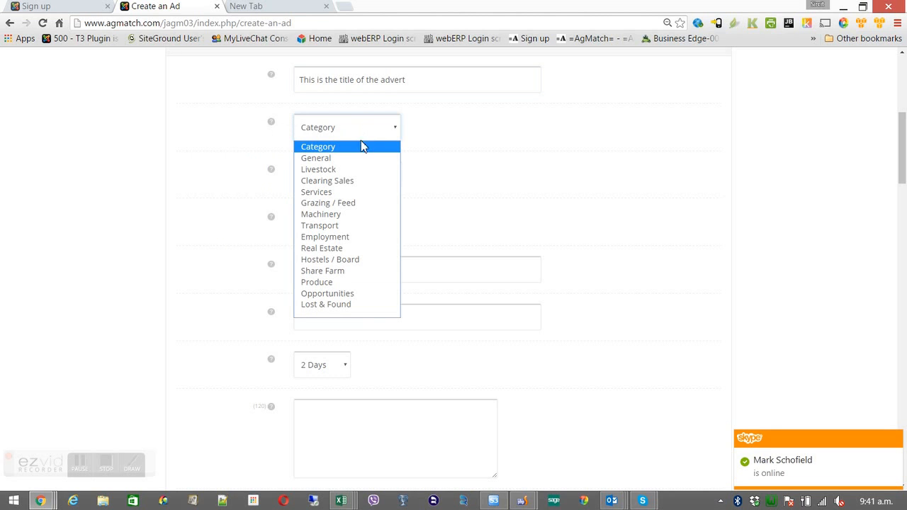
pyautogui.click(354, 161)
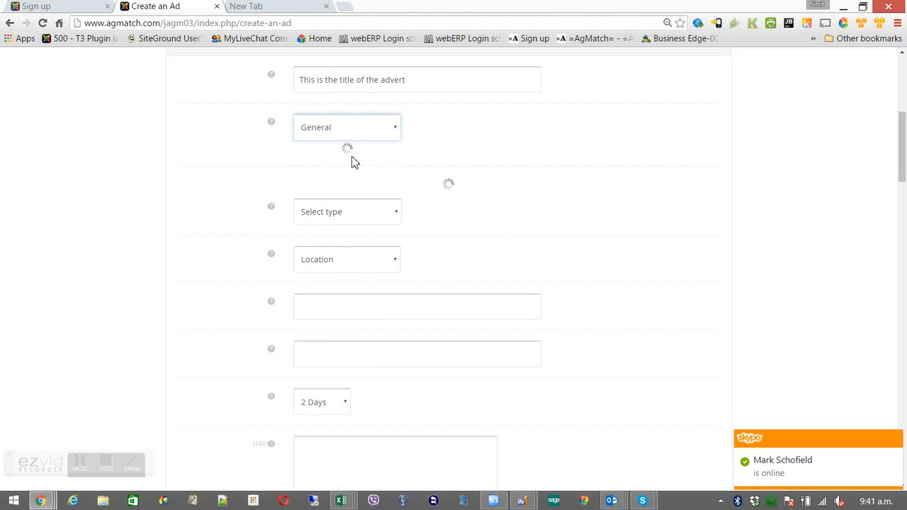
pyautogui.click(355, 162)
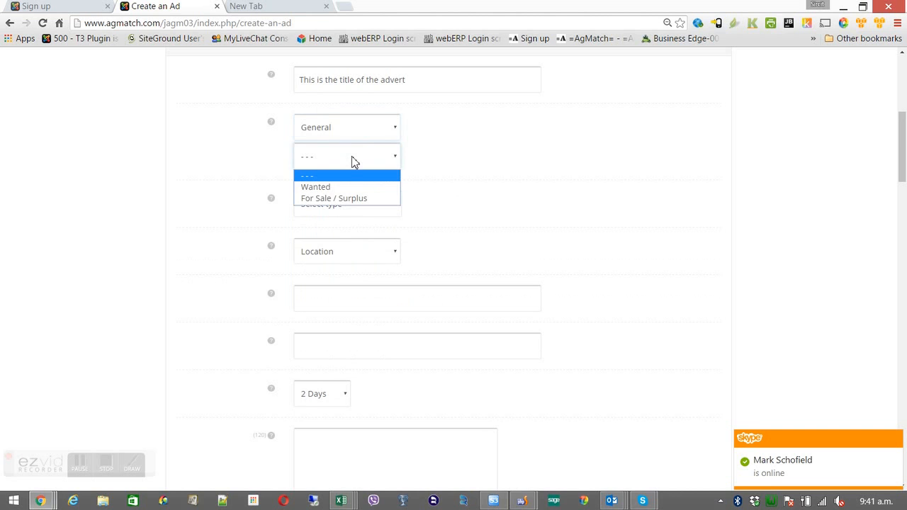
pyautogui.click(332, 198)
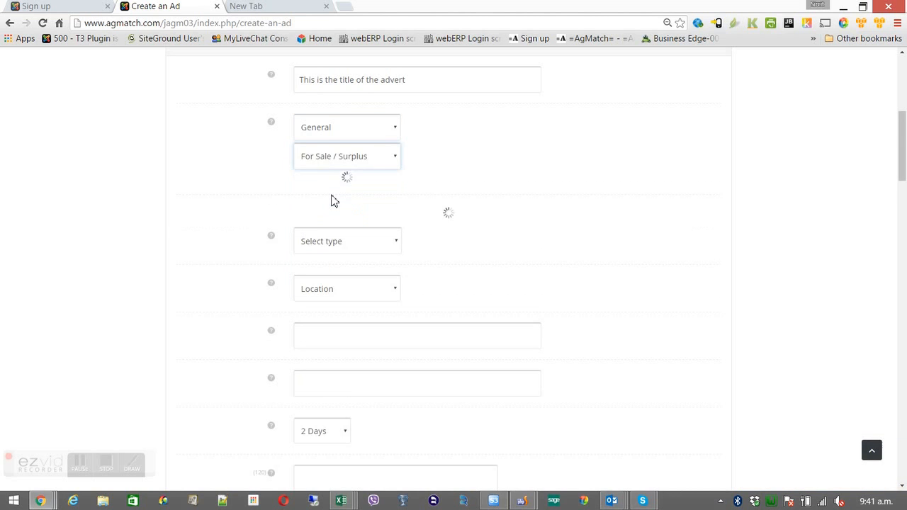
pyautogui.click(346, 187)
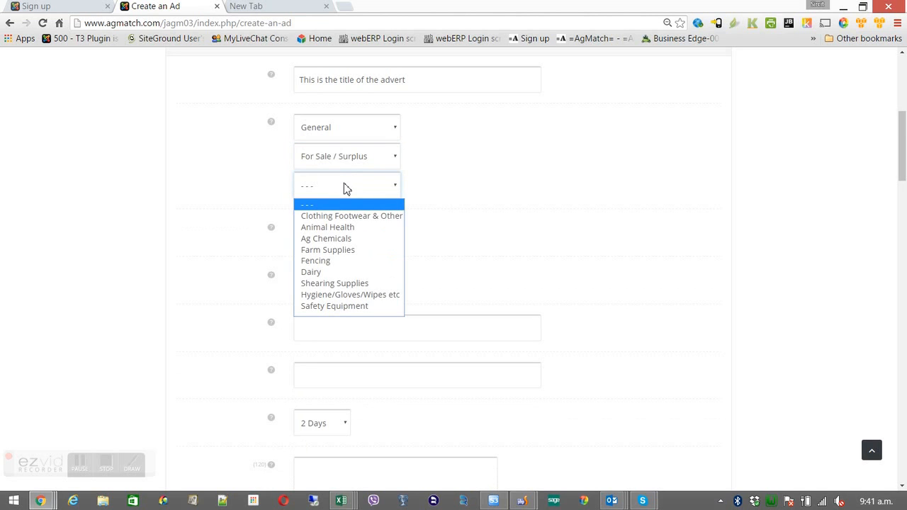
pyautogui.click(339, 261)
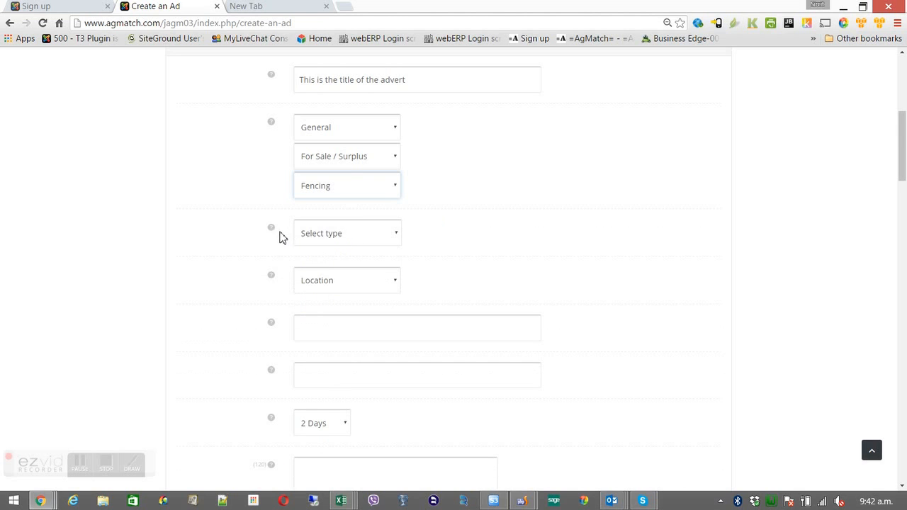
# Set the advert type to '= For Sale ='
pyautogui.moveTo(274, 234)
pyautogui.click(340, 234)
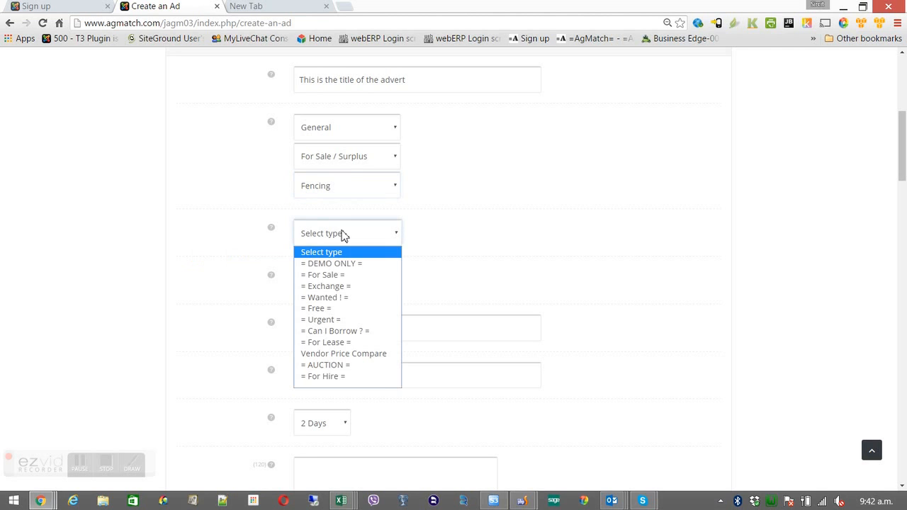
pyautogui.click(339, 275)
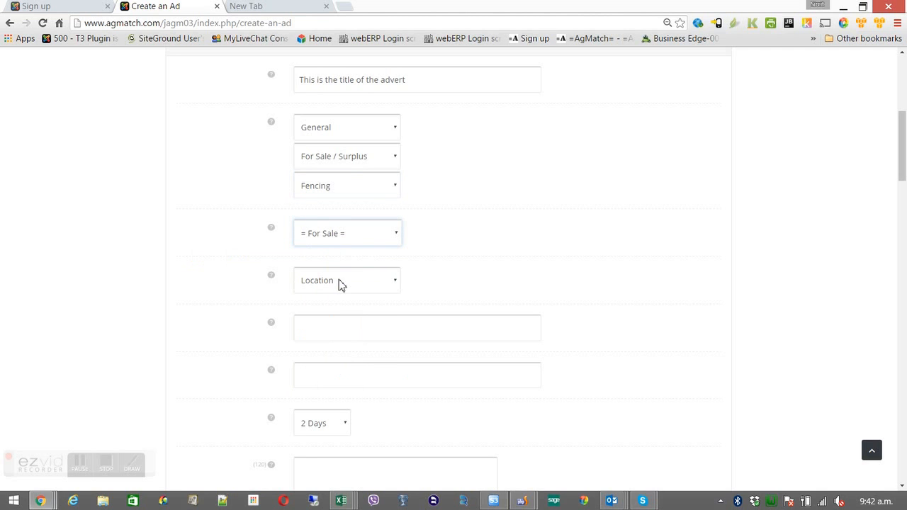
# Set the location to New Zealand > South Island > Otago
pyautogui.moveTo(276, 281)
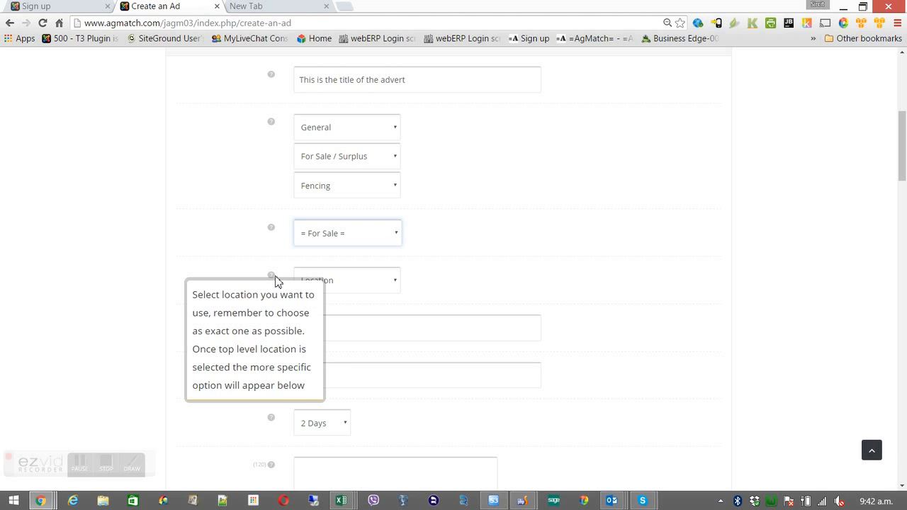
pyautogui.click(370, 281)
pyautogui.click(359, 311)
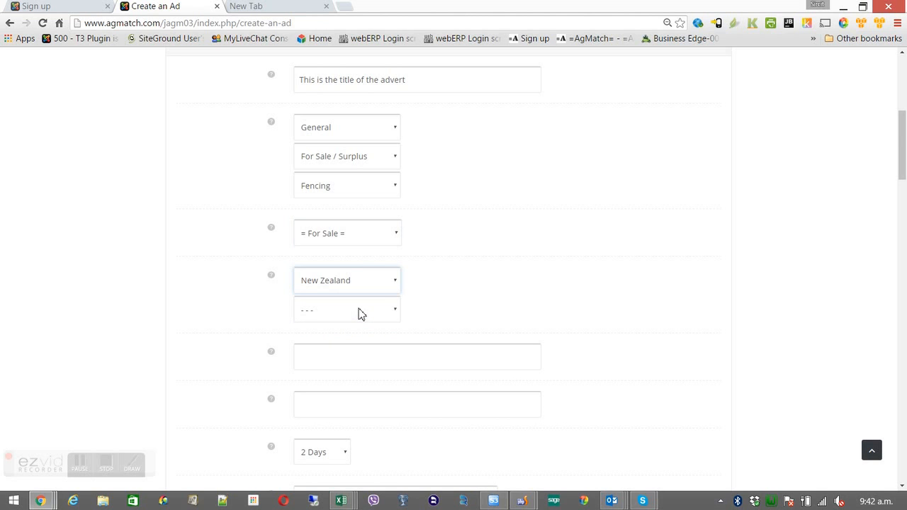
pyautogui.click(360, 312)
pyautogui.click(347, 351)
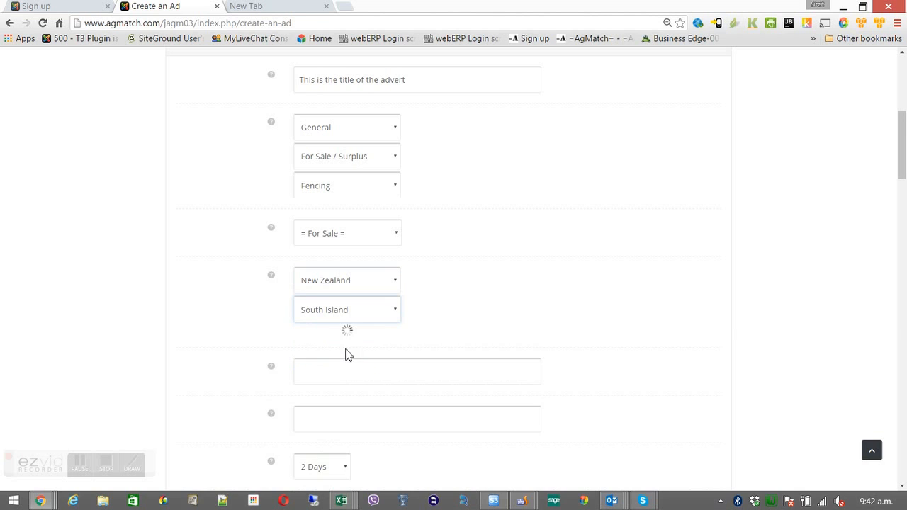
pyautogui.click(359, 340)
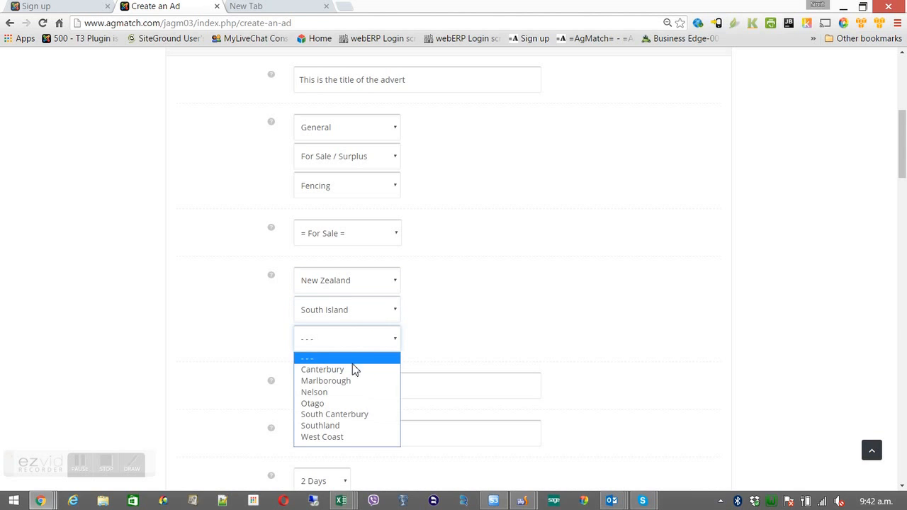
pyautogui.click(342, 404)
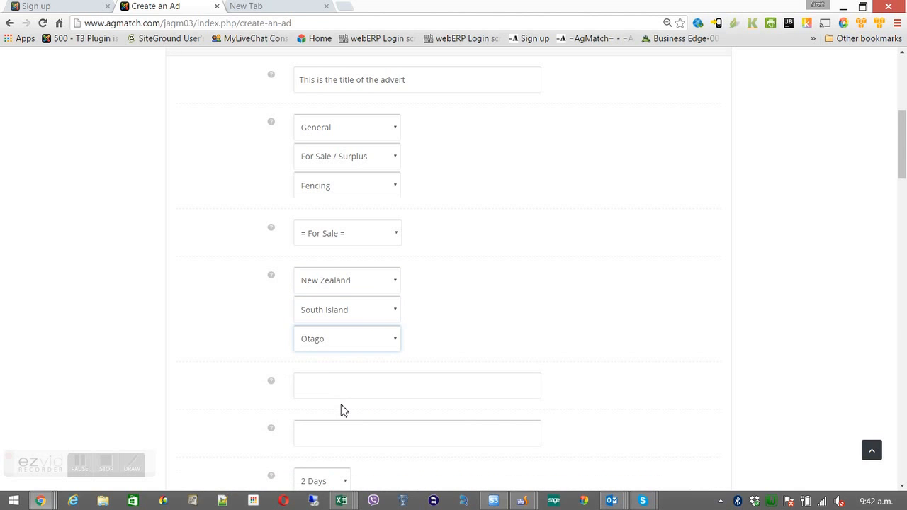
# Set the advert duration to 30 Days
pyautogui.moveTo(900, 168); pyautogui.dragTo(901, 207)
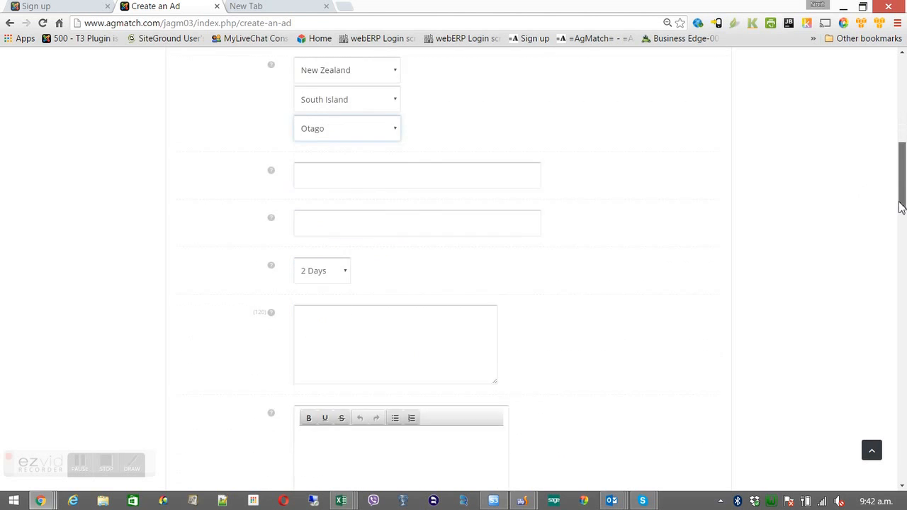
pyautogui.moveTo(275, 135)
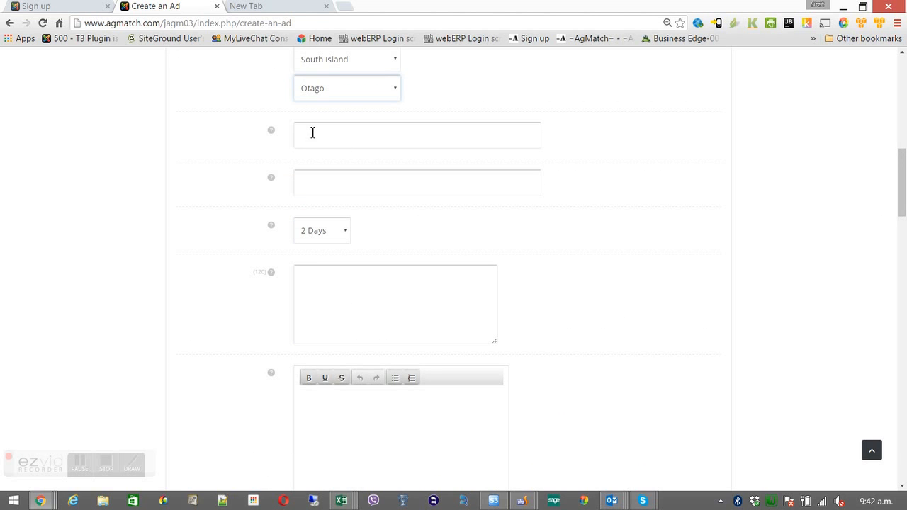
pyautogui.moveTo(273, 177)
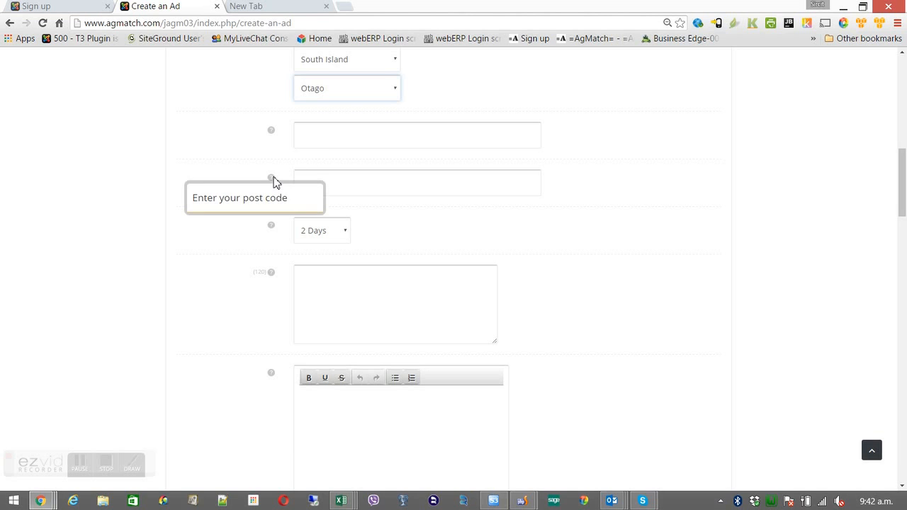
pyautogui.click(317, 178)
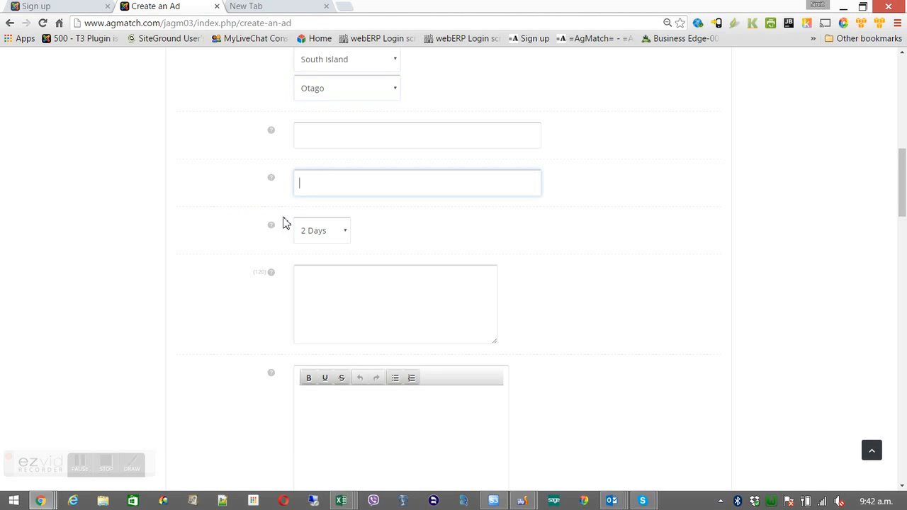
pyautogui.moveTo(275, 229)
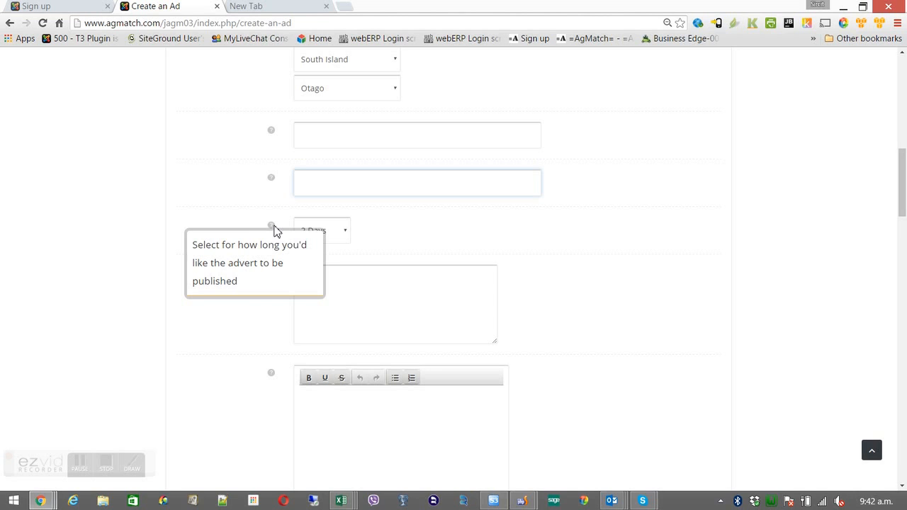
pyautogui.click(343, 232)
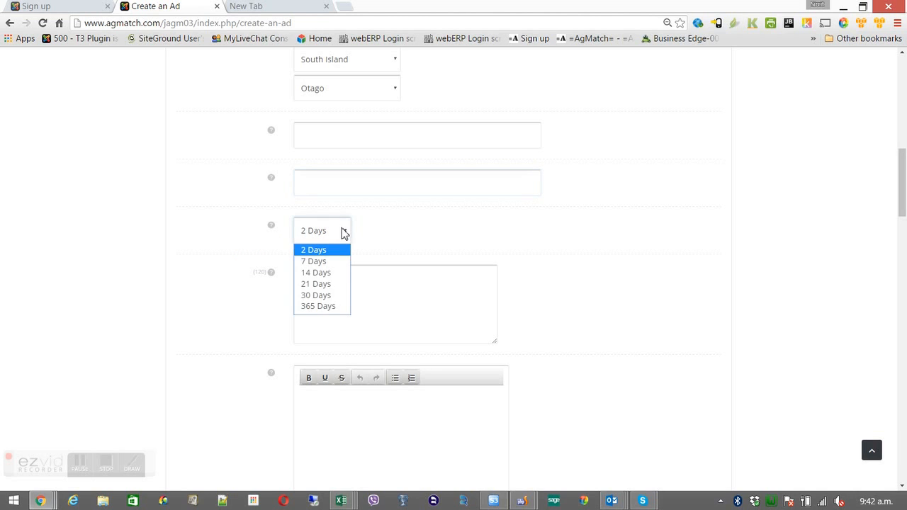
pyautogui.click(337, 295)
# Write the short description saying it will appear in the ads scroller on the front page
pyautogui.moveTo(269, 280)
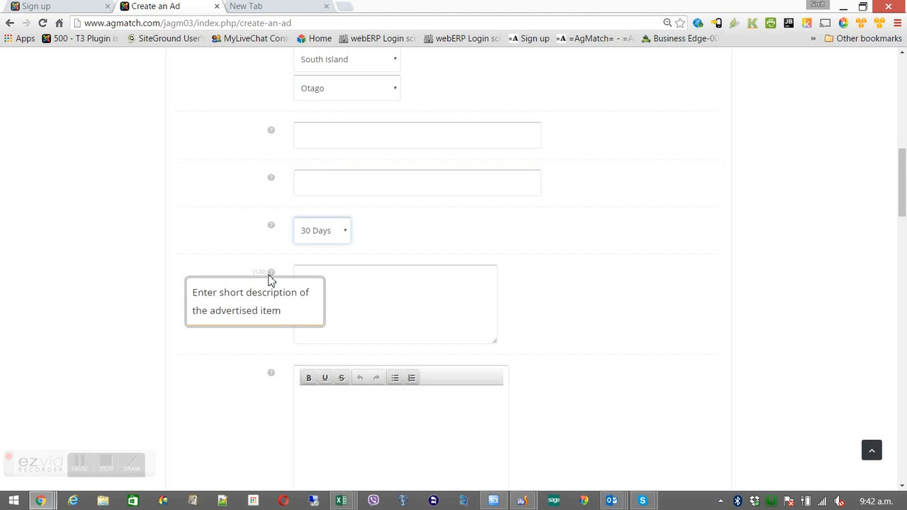
pyautogui.click(322, 275)
pyautogui.write('this is a short adv')
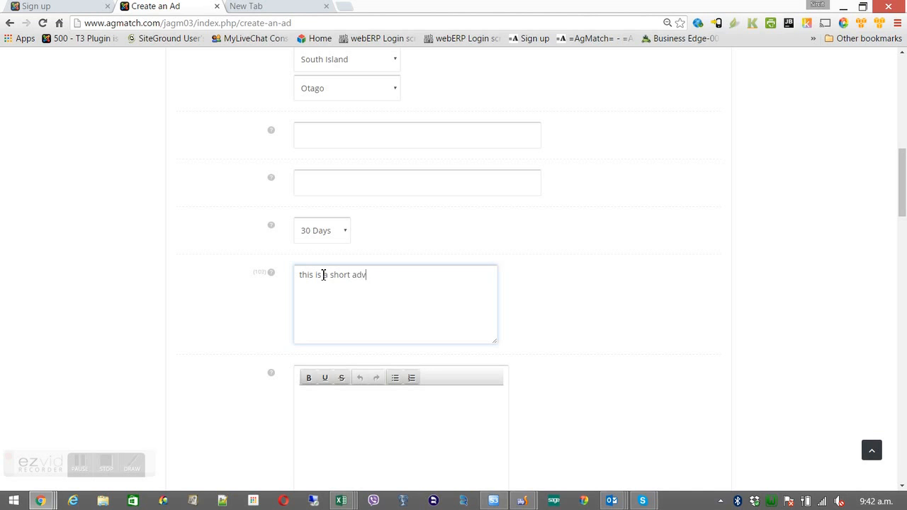
pyautogui.write('ert descrip')
pyautogui.press('BackSpace')
pyautogui.write('ption and will apprea')
pyautogui.press('BackSpace')
pyautogui.press('BackSpace')
pyautogui.write('ear in')
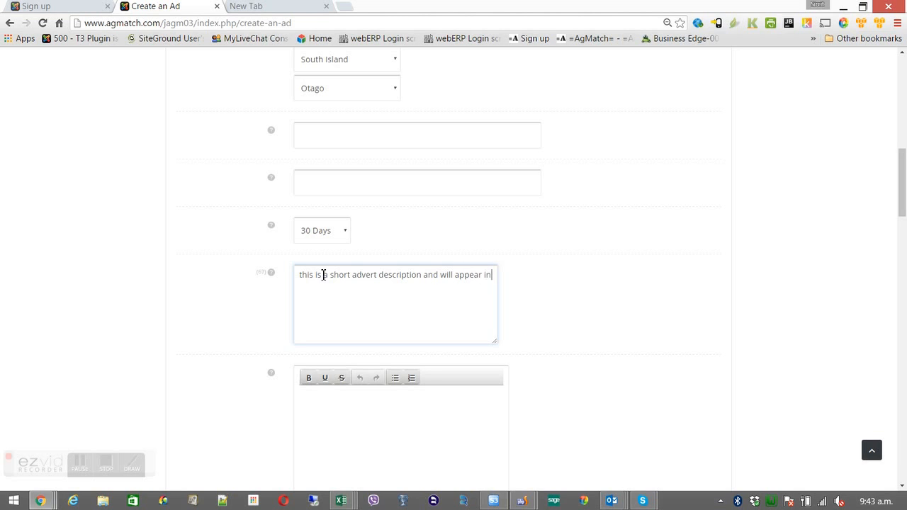
pyautogui.write(' the scroller for ad')
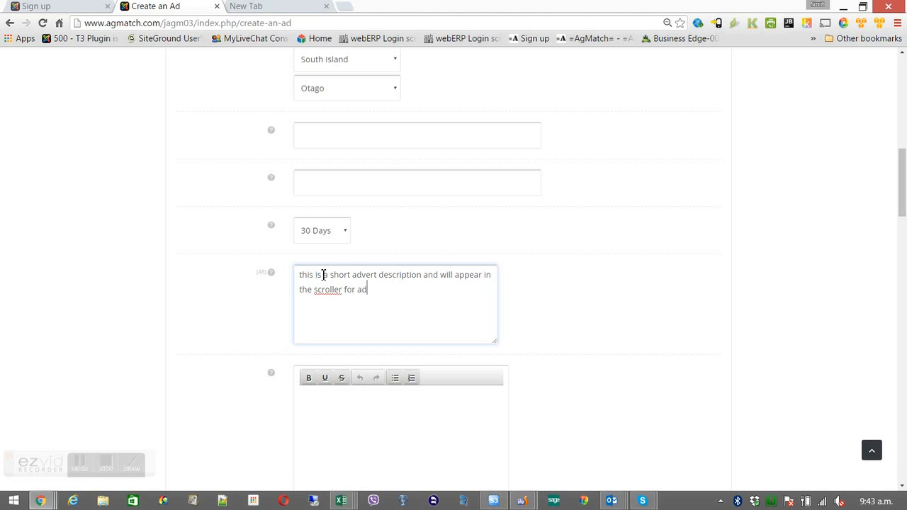
pyautogui.write('s on the fr')
pyautogui.write('on page')
pyautogui.write('t')
# Write the long description about much more information for members on what you have for sale
pyautogui.moveTo(275, 374)
pyautogui.click(316, 398)
pyautogui.write('This include')
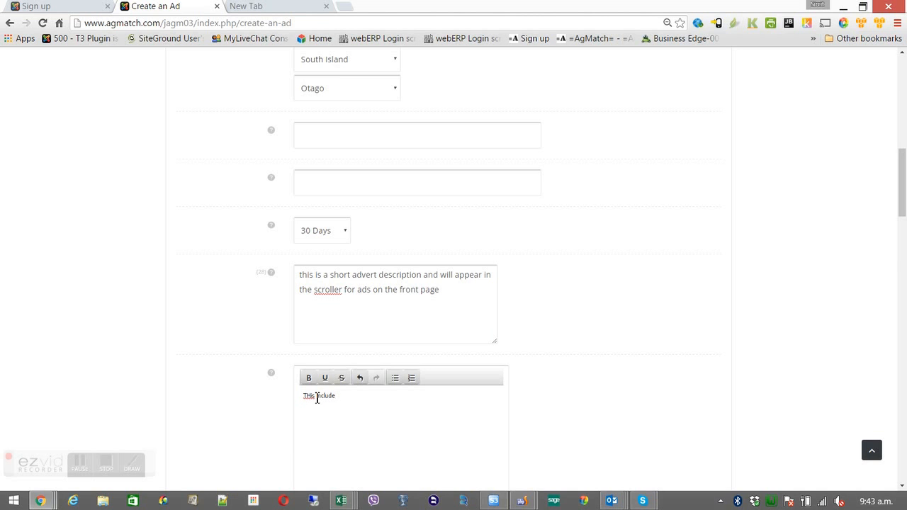
pyautogui.moveTo(903, 213); pyautogui.dragTo(903, 233)
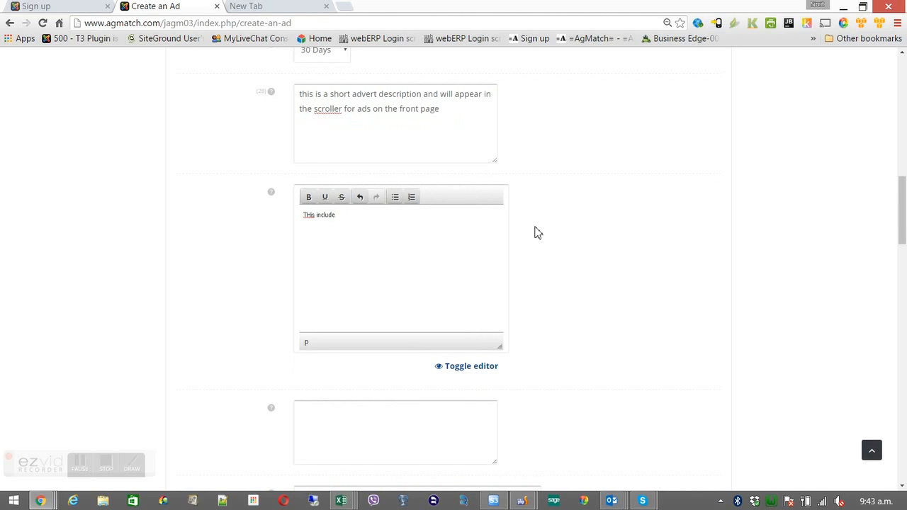
pyautogui.write('es much more information that you want to te')
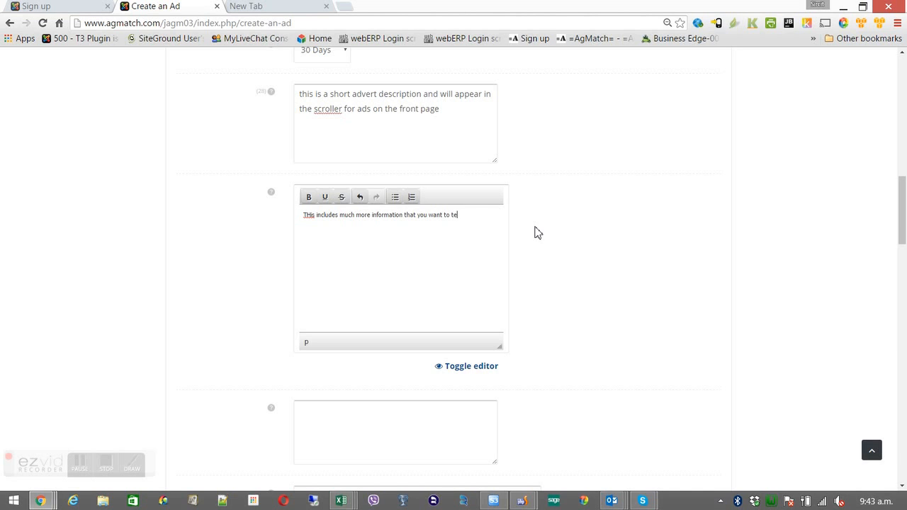
pyautogui.write('ll members about what you  have formsale')
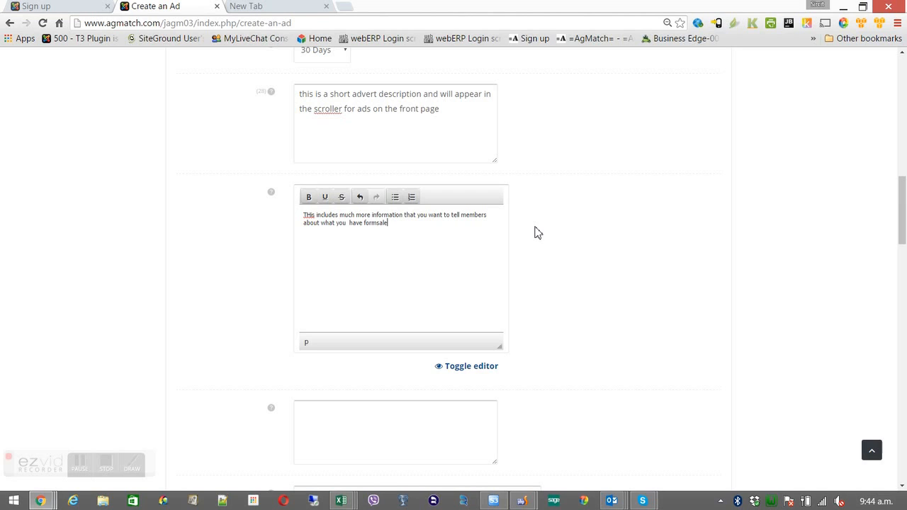
pyautogui.press('BackSpace')
pyautogui.press('BackSpace')
pyautogui.press('BackSpace')
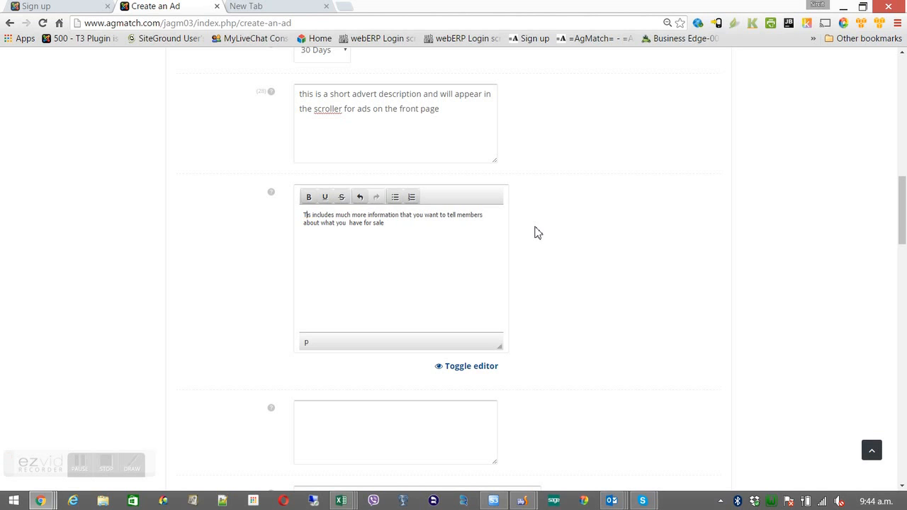
pyautogui.write('h')
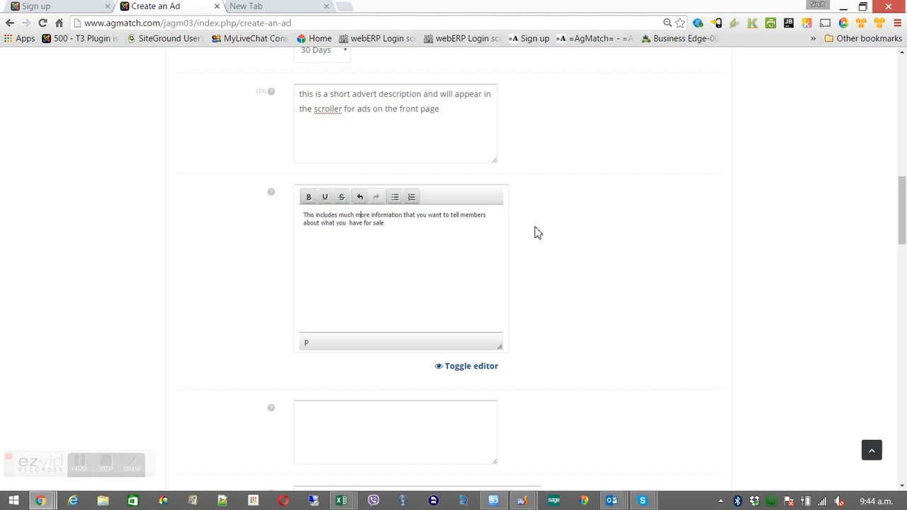
# Make the words 'more information' bold
pyautogui.hotkey('shift', 'Right')
pyautogui.hotkey('shift', 'Right')
pyautogui.hotkey('shift', 'Right')
pyautogui.hotkey('shift', 'Right')
pyautogui.hotkey('shift', 'Right')
pyautogui.hotkey('shift', 'Right')
pyautogui.hotkey('shift', 'Right')
pyautogui.hotkey('shift', 'Right')
pyautogui.hotkey('shift', 'Right')
pyautogui.hotkey('shift', 'Right')
pyautogui.hotkey('shift', 'Right')
pyautogui.hotkey('shift', 'Right')
pyautogui.hotkey('shift', 'Right')
pyautogui.hotkey('shift', 'Right')
pyautogui.hotkey('shift', 'Right')
pyautogui.hotkey('shift', 'Right')
pyautogui.hotkey('shift', 'Right')
pyautogui.hotkey('shift', 'Right')
pyautogui.click(309, 199)
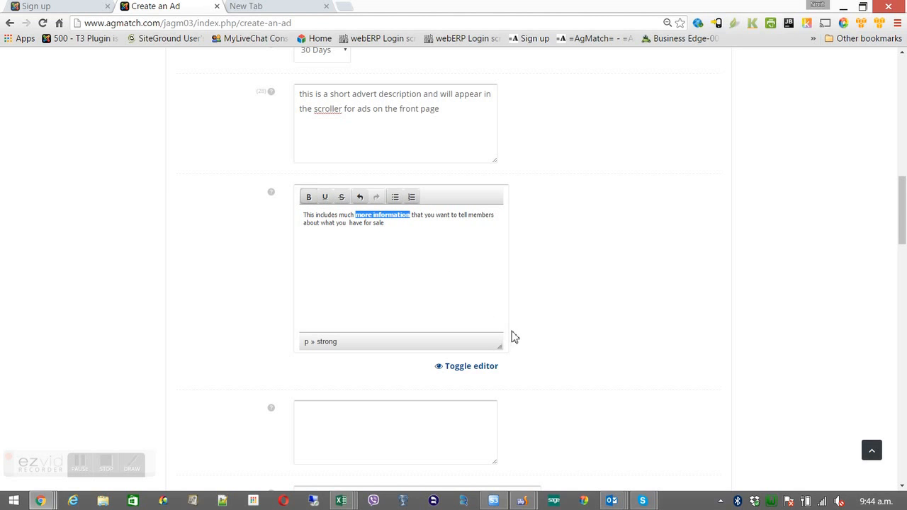
pyautogui.moveTo(904, 196); pyautogui.dragTo(904, 225)
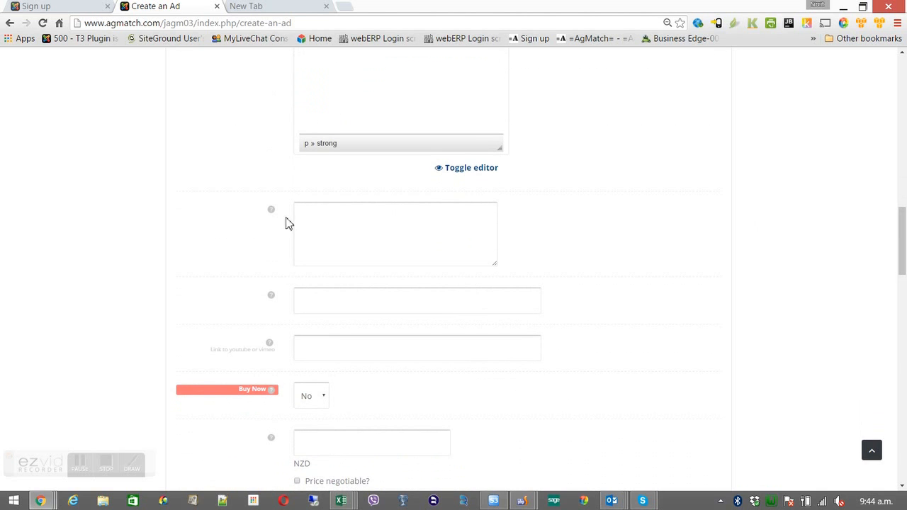
# Enter contact instructions with the seller's username and phone number
pyautogui.moveTo(274, 211)
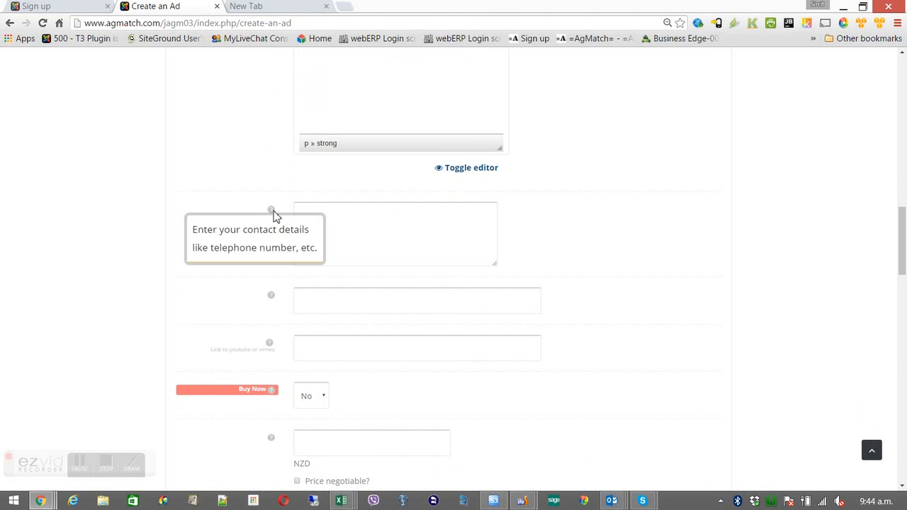
pyautogui.click(323, 212)
pyautogui.write('cel')
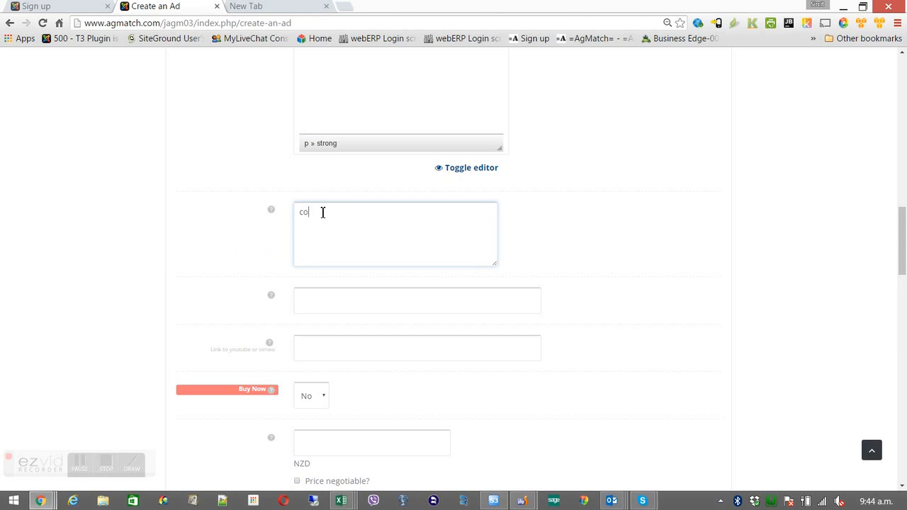
pyautogui.press('BackSpace')
pyautogui.press('BackSpace')
pyautogui.moveTo(275, 216)
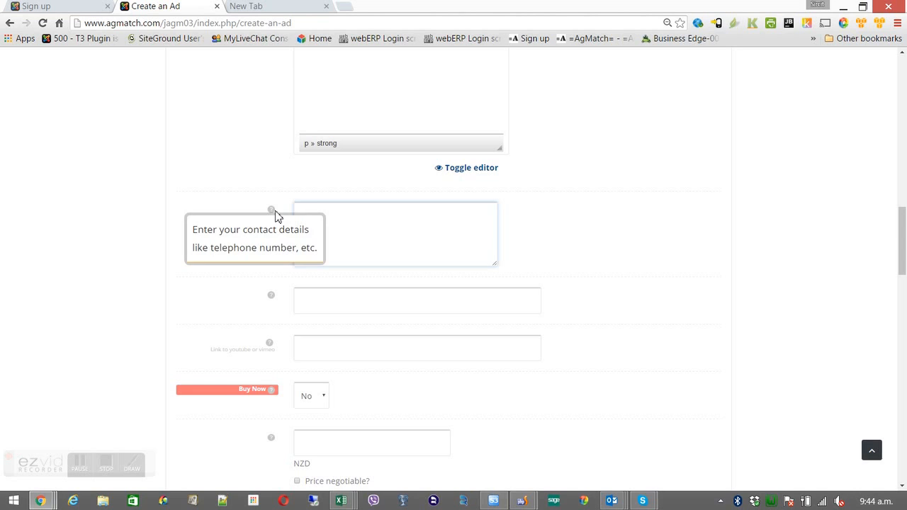
pyautogui.write('contact cpalm on 08002')
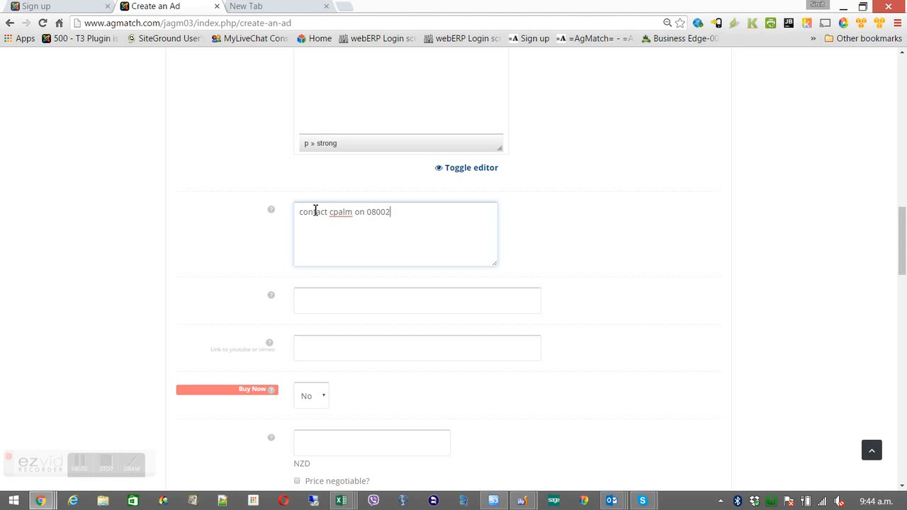
pyautogui.press('BackSpace')
pyautogui.write('agmatch')
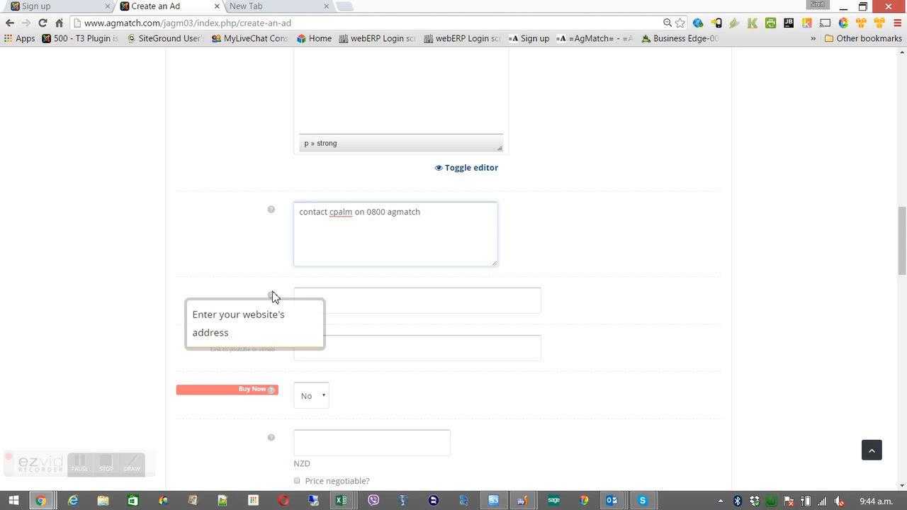
pyautogui.click(319, 297)
pyautogui.write('www')
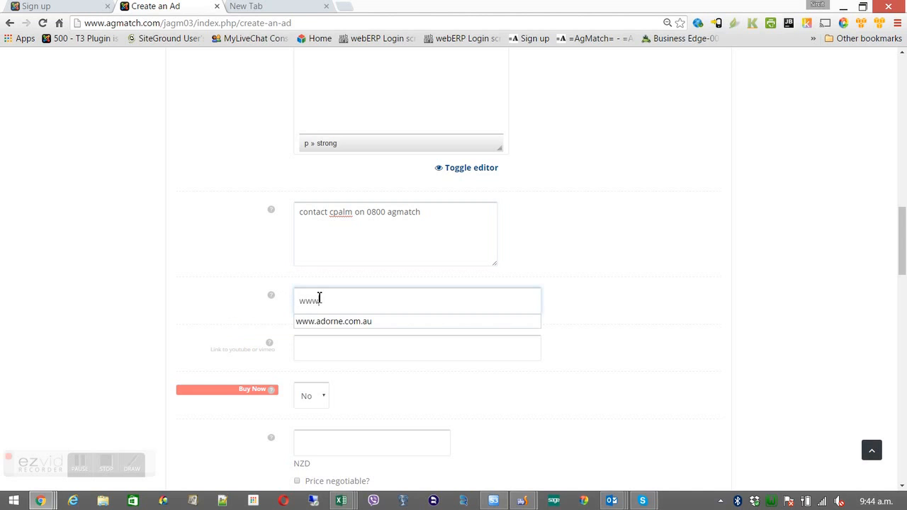
pyautogui.write('.agmatch')
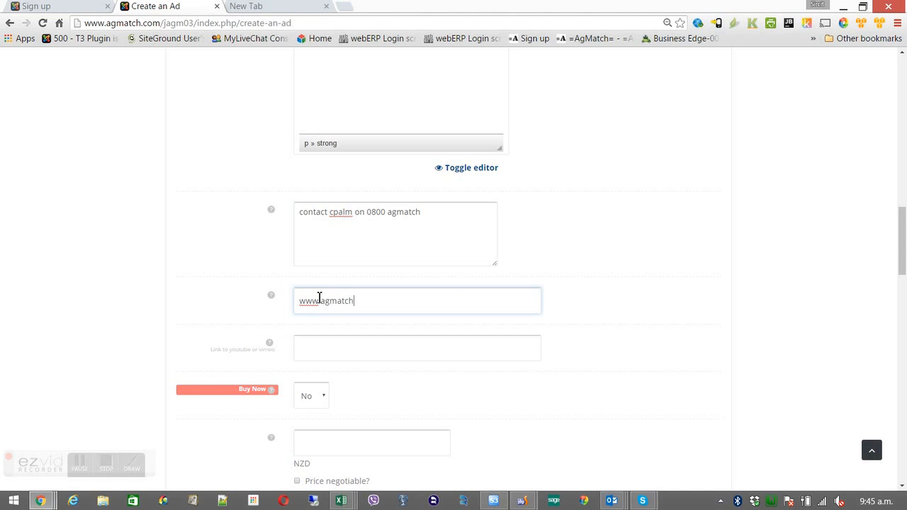
pyautogui.write('.com')
pyautogui.press('Tab')
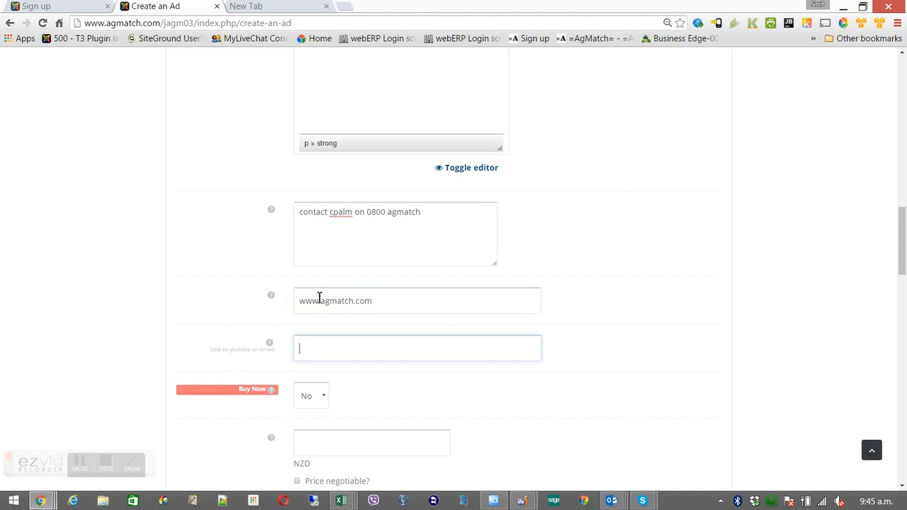
pyautogui.moveTo(271, 344)
pyautogui.moveTo(277, 394)
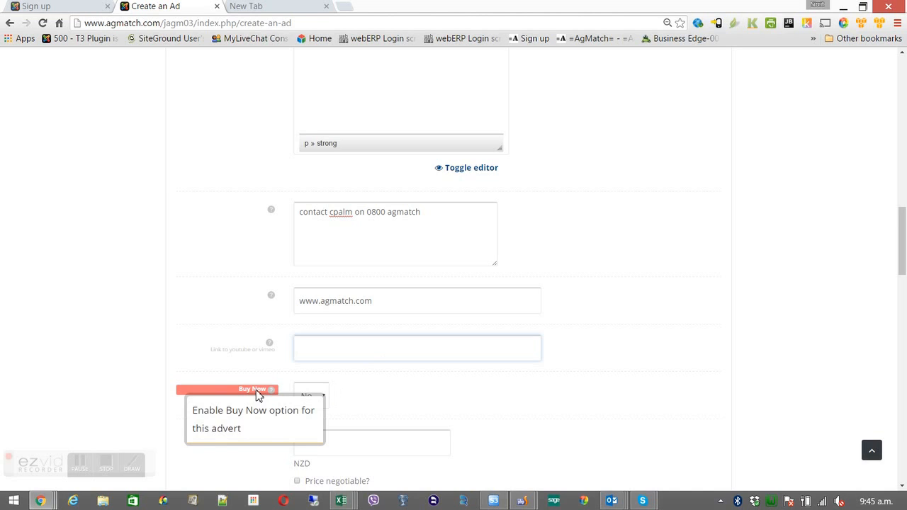
# Turn Buy Now on with a quantity of 10, sold as 'each'
pyautogui.click(326, 396)
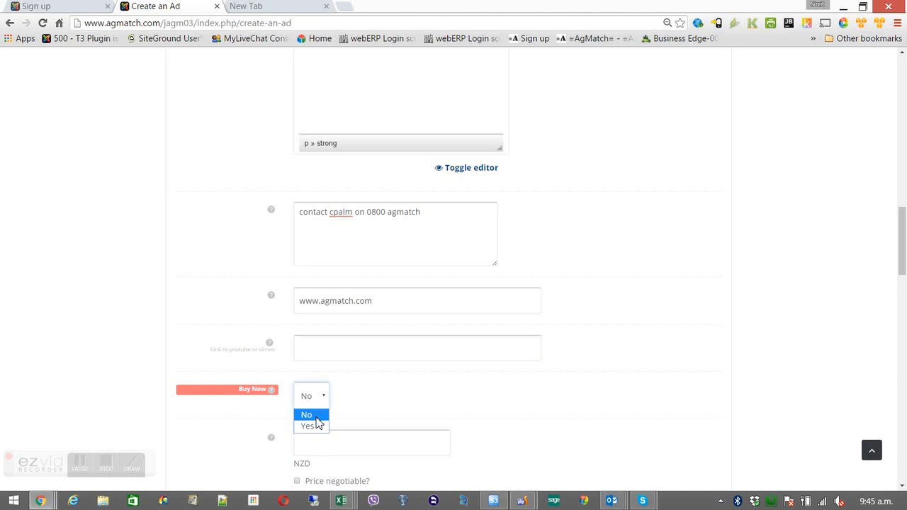
pyautogui.click(312, 426)
pyautogui.click(312, 439)
pyautogui.write('0')
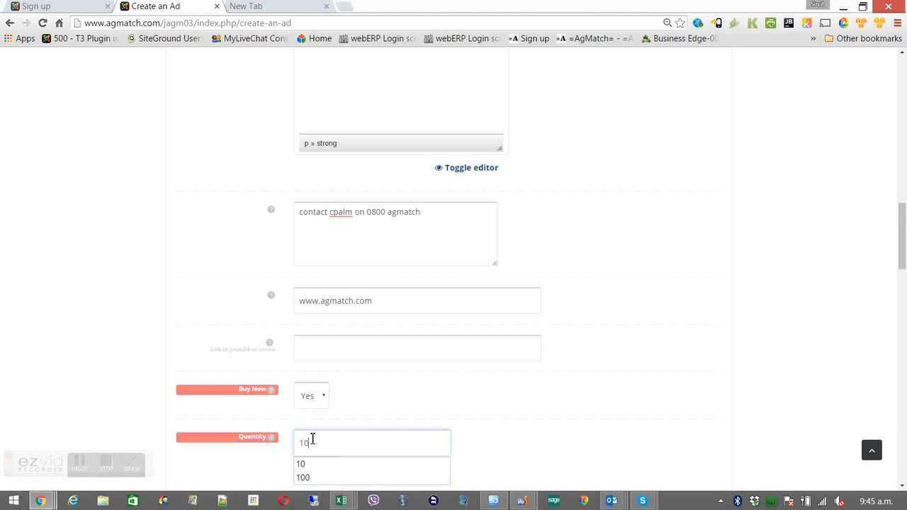
pyautogui.moveTo(900, 239); pyautogui.dragTo(897, 286)
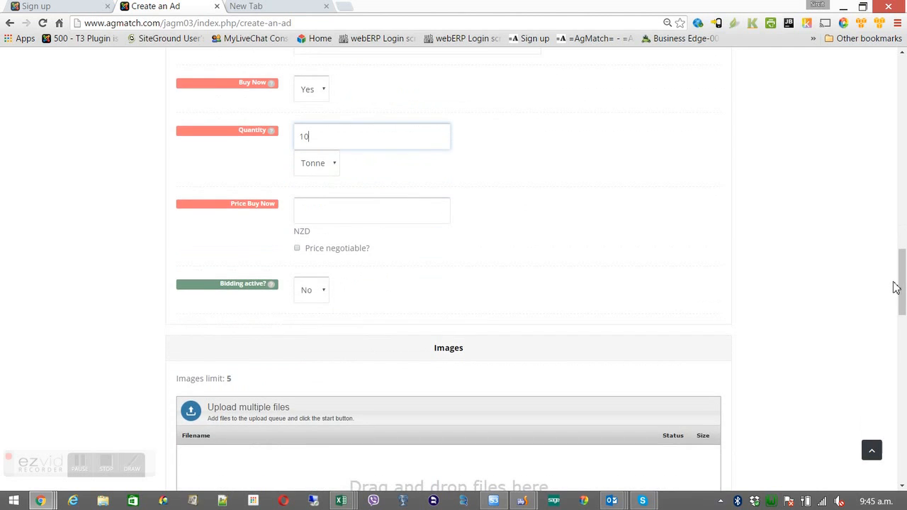
pyautogui.click(336, 167)
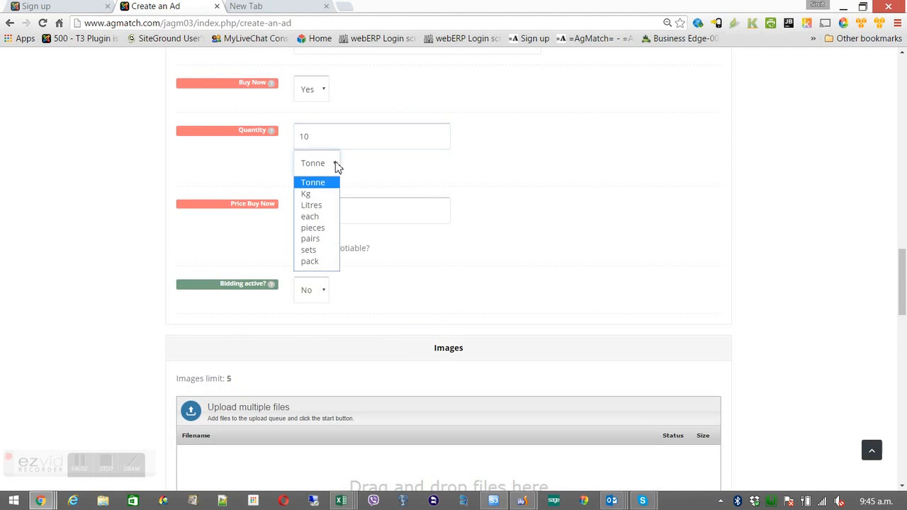
pyautogui.click(325, 217)
# Set the Buy Now price to 100, mark it negotiable, and keep bidding at No
pyautogui.click(325, 211)
pyautogui.write('100')
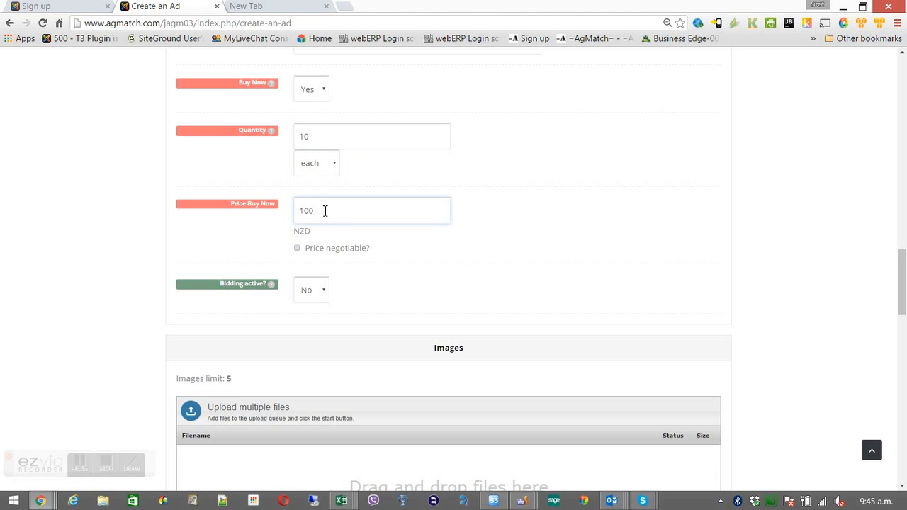
pyautogui.click(298, 249)
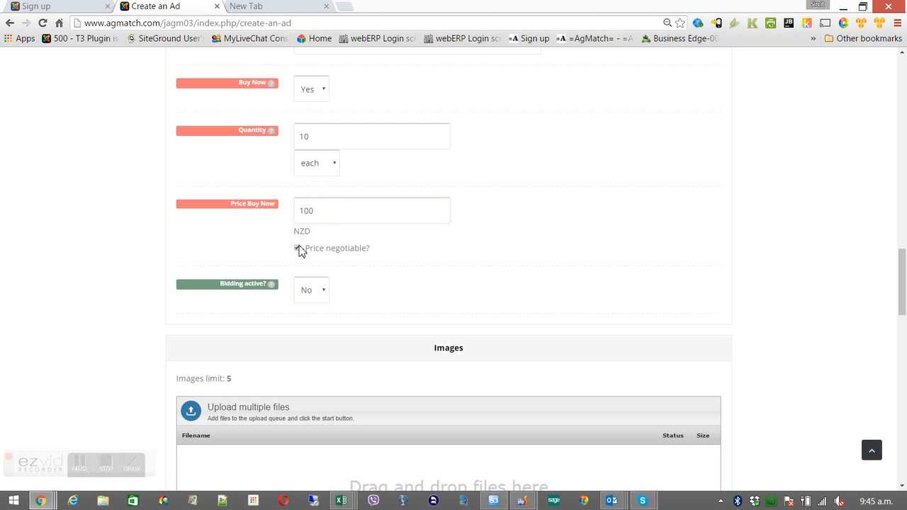
pyautogui.click(310, 292)
pyautogui.click(310, 293)
pyautogui.moveTo(429, 347); pyautogui.dragTo(472, 346)
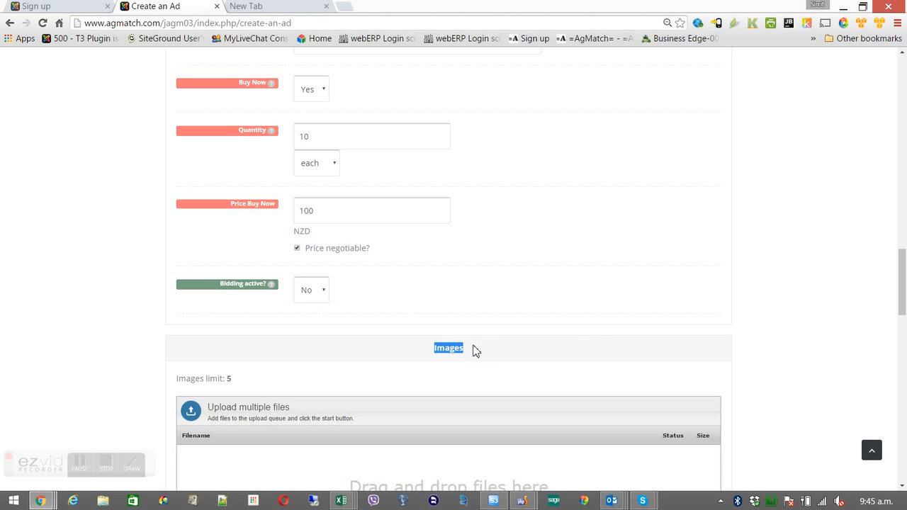
pyautogui.moveTo(903, 274); pyautogui.dragTo(903, 316)
# Upload place_ad_01.JPG as the advert's image
pyautogui.click(353, 211)
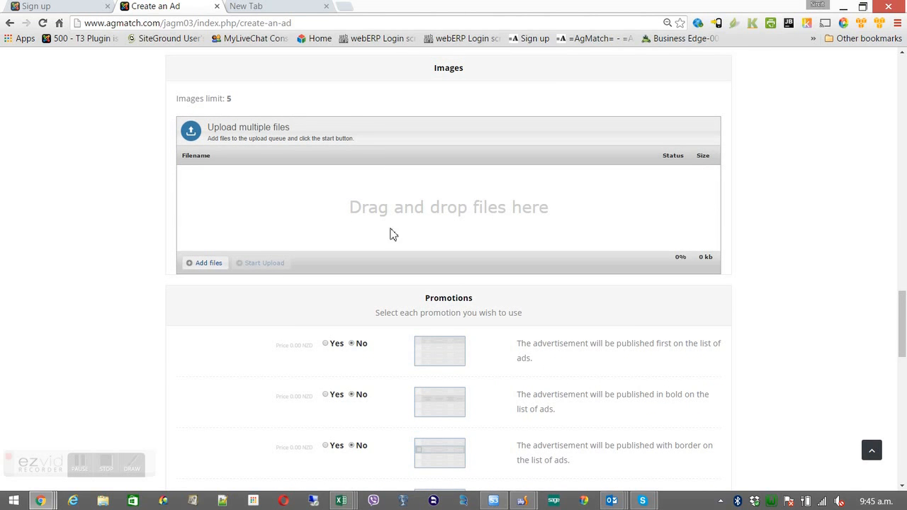
pyautogui.click(215, 265)
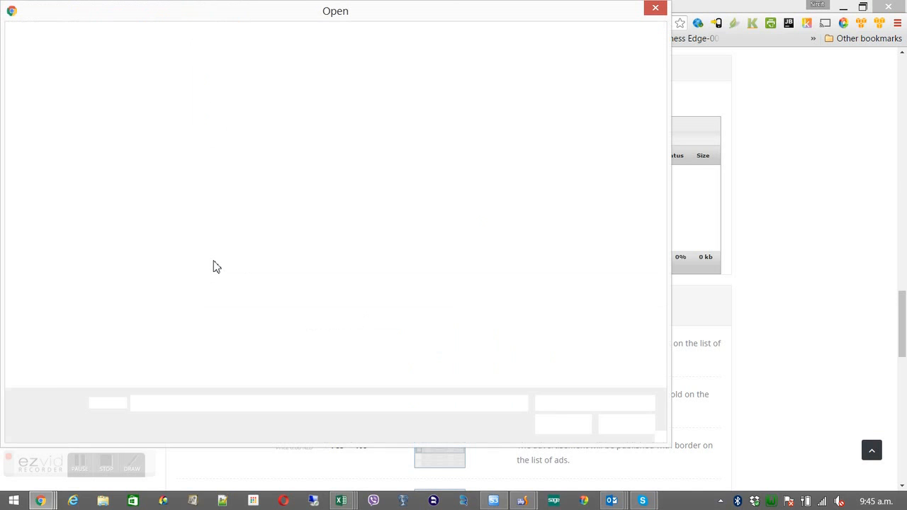
pyautogui.click(248, 142)
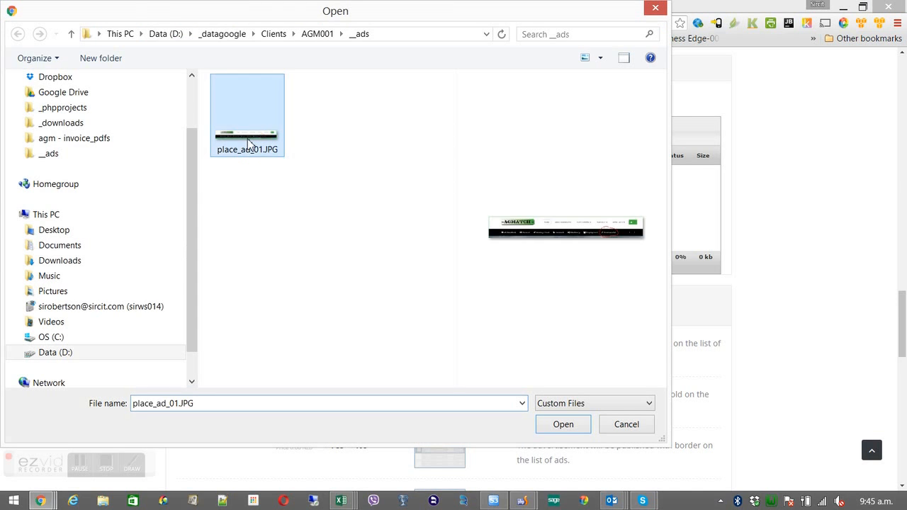
pyautogui.click(559, 424)
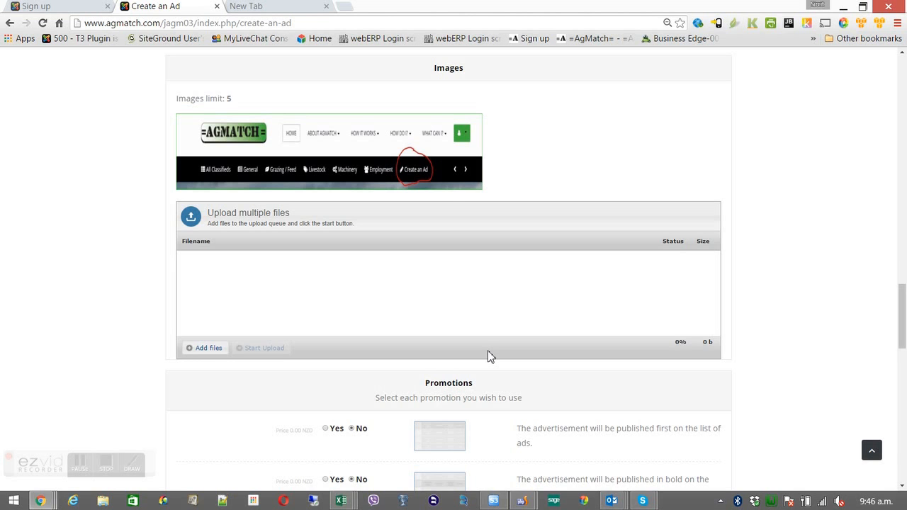
pyautogui.moveTo(423, 160)
# Switch the 'published with border' promotion to Yes, leaving the other four promotions at No
pyautogui.moveTo(900, 298); pyautogui.dragTo(899, 340)
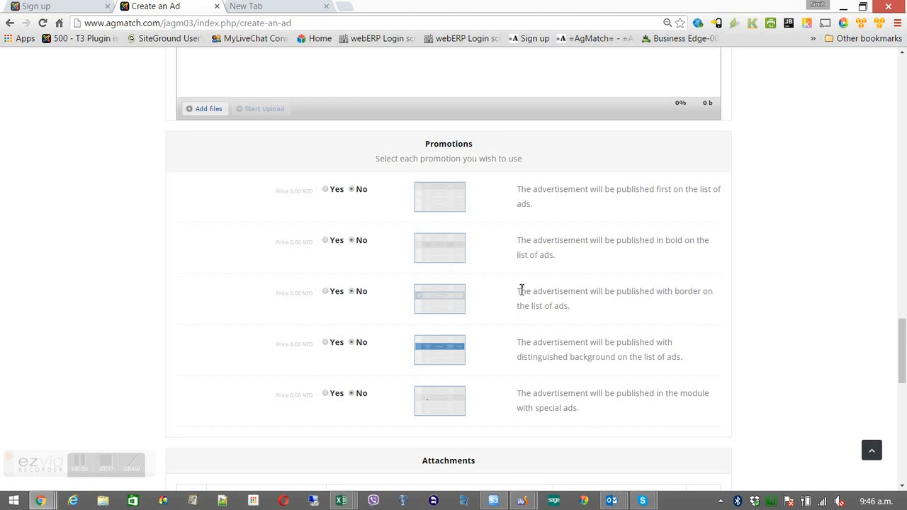
pyautogui.moveTo(518, 290); pyautogui.dragTo(587, 305)
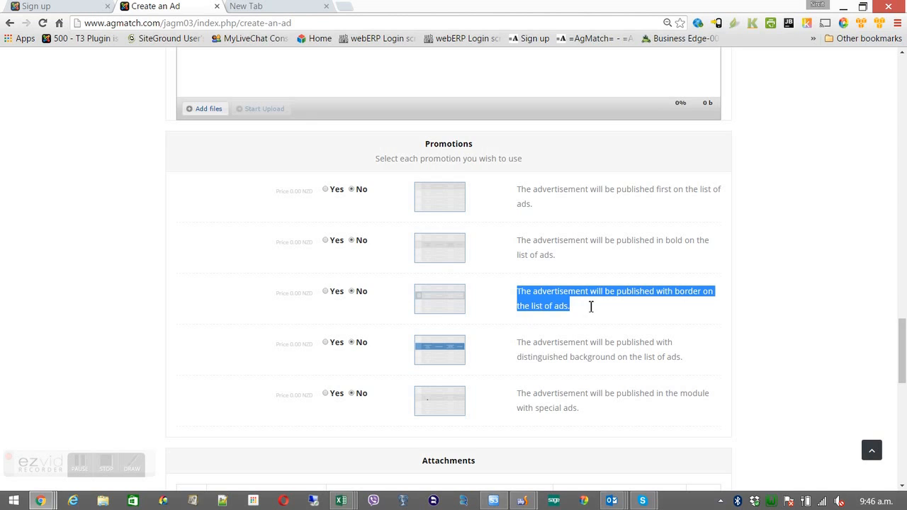
pyautogui.click(327, 293)
pyautogui.moveTo(903, 320); pyautogui.dragTo(899, 364)
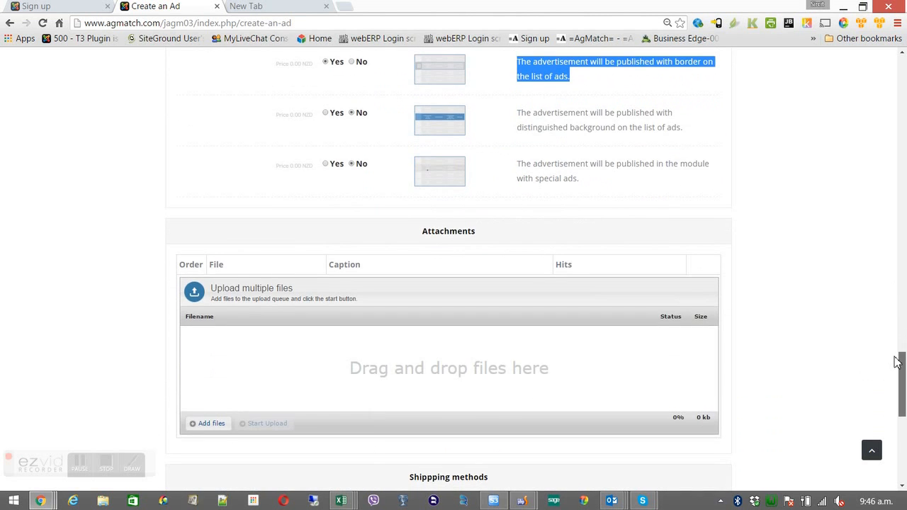
# Attach Annual seed for Agmatch.pdf from the AGM001 > djclassifieds folder to the advert
pyautogui.click(220, 424)
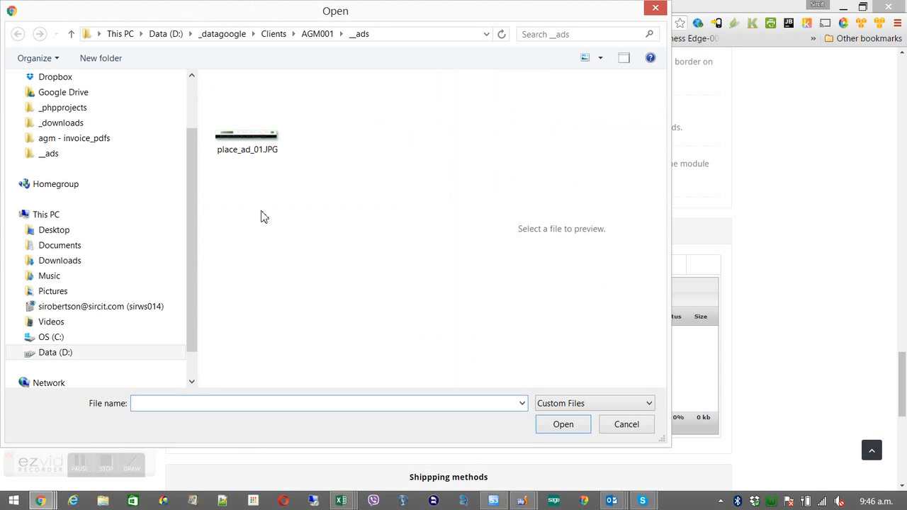
pyautogui.click(309, 37)
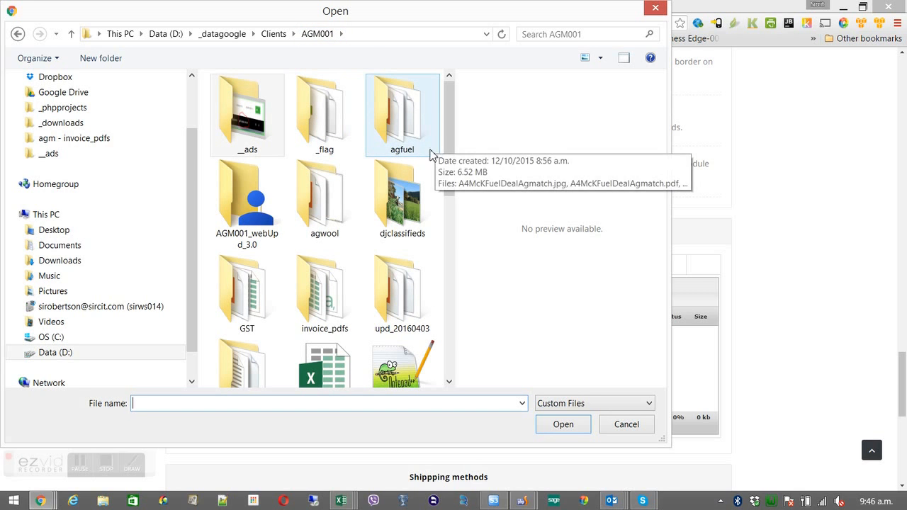
pyautogui.click(411, 182)
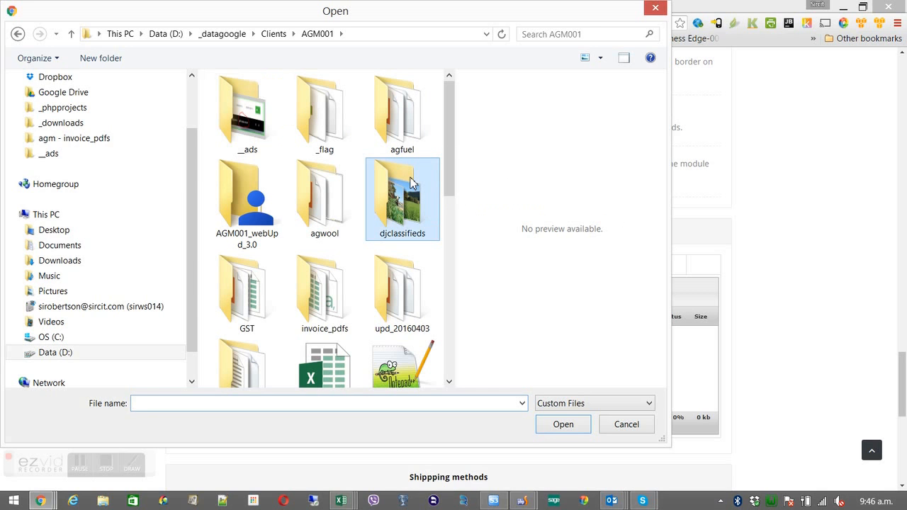
pyautogui.doubleClick(411, 182)
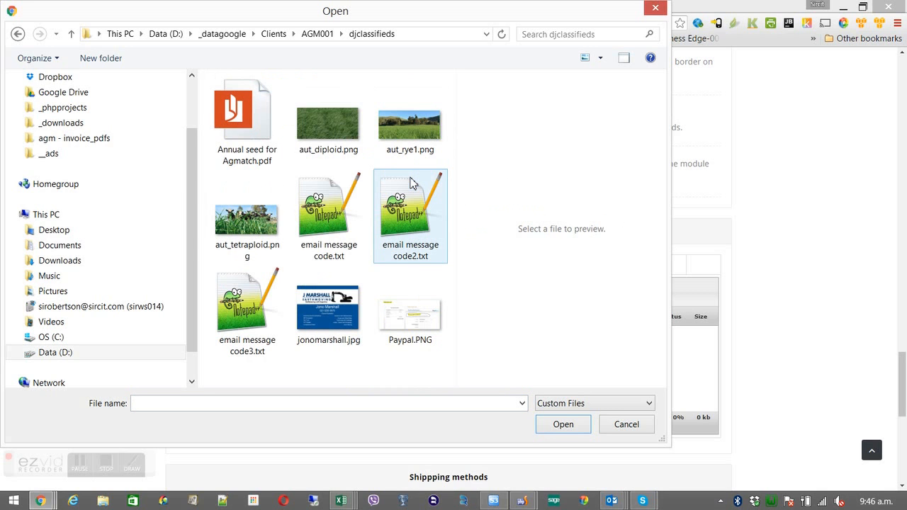
pyautogui.doubleClick(275, 142)
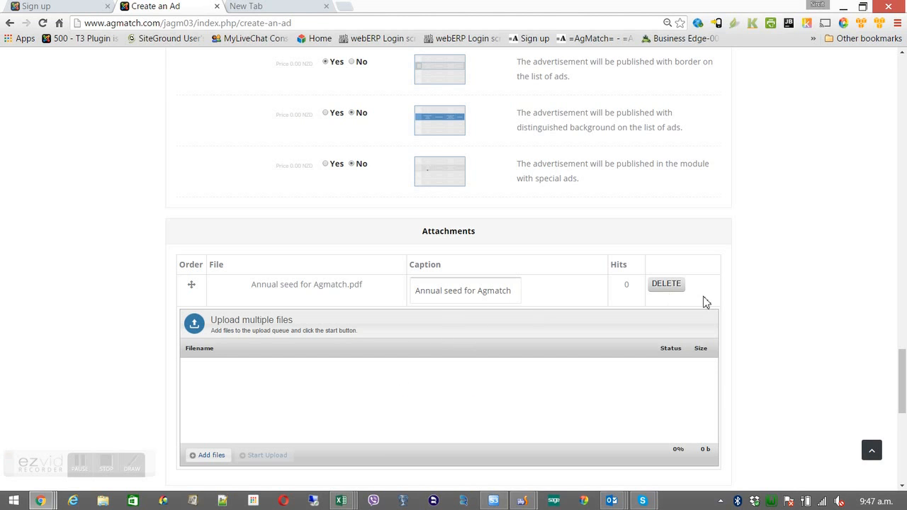
pyautogui.moveTo(902, 359); pyautogui.dragTo(901, 402)
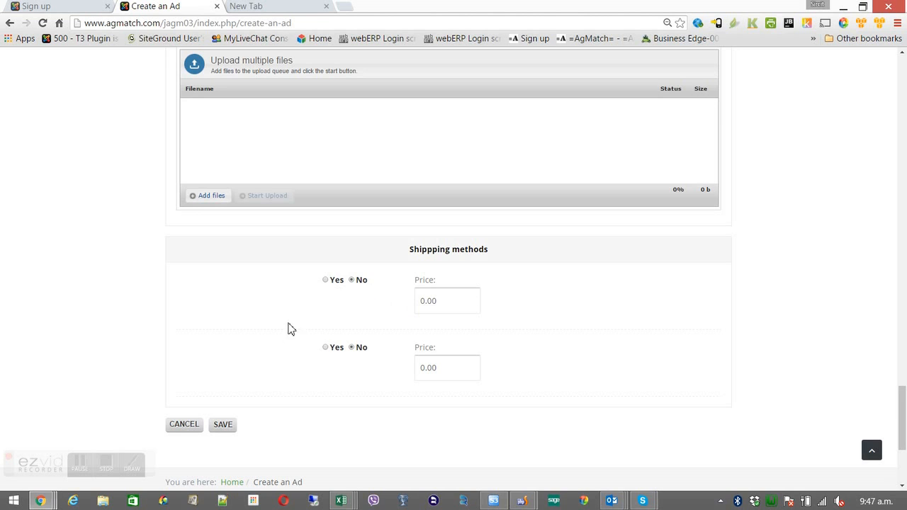
# Save the advert so the page confirms 'Advert added successfully'
pyautogui.click(225, 425)
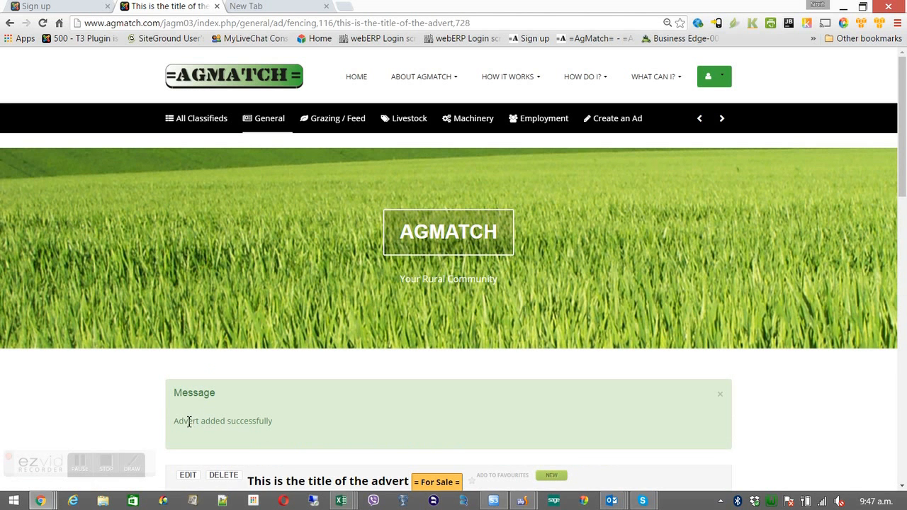
# Review the published advert page, then reopen the advert in the Edit Advert form
pyautogui.moveTo(176, 422); pyautogui.dragTo(279, 422)
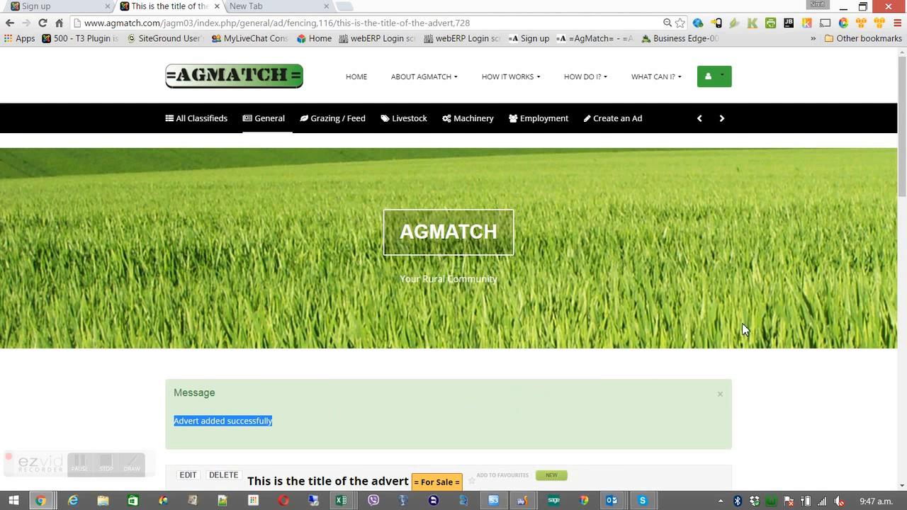
pyautogui.moveTo(901, 185); pyautogui.dragTo(902, 325)
pyautogui.moveTo(903, 283); pyautogui.dragTo(901, 321)
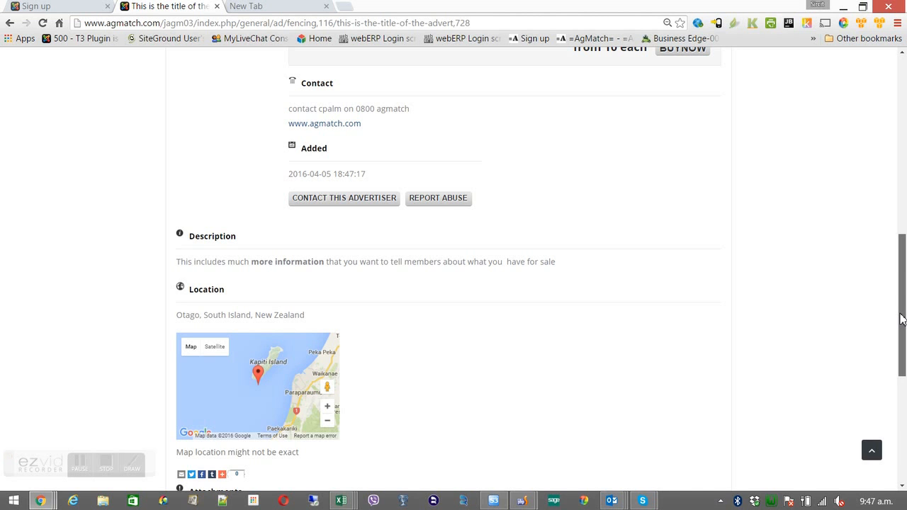
pyautogui.moveTo(901, 320); pyautogui.dragTo(904, 241)
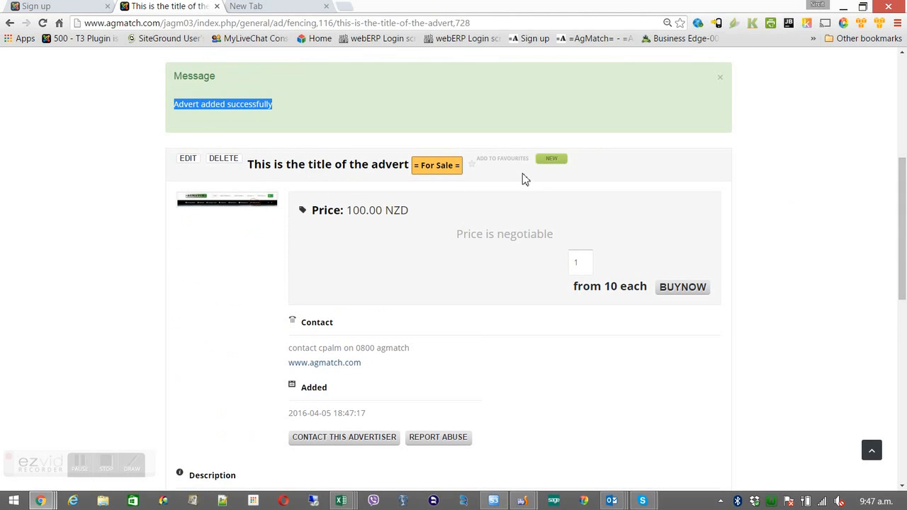
pyautogui.click(194, 163)
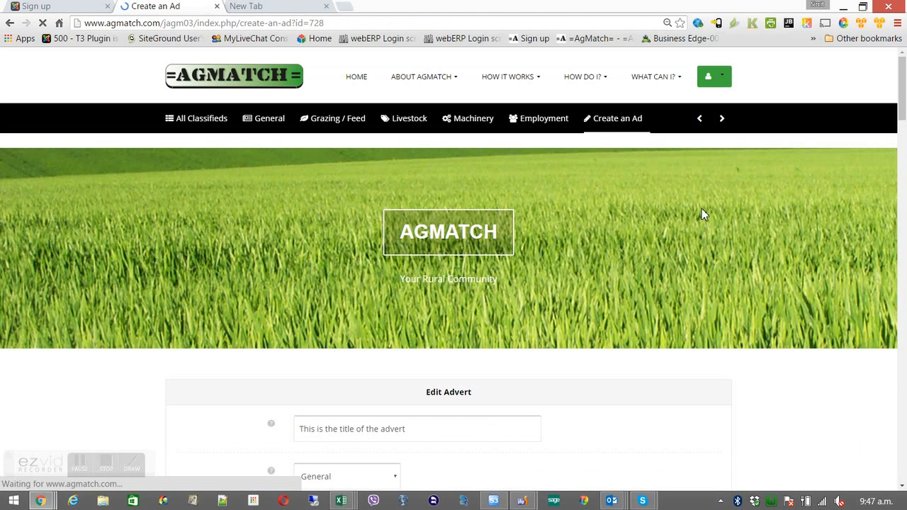
# Enter post code 9000 in the edit form and save the advert
pyautogui.moveTo(904, 115); pyautogui.dragTo(900, 184)
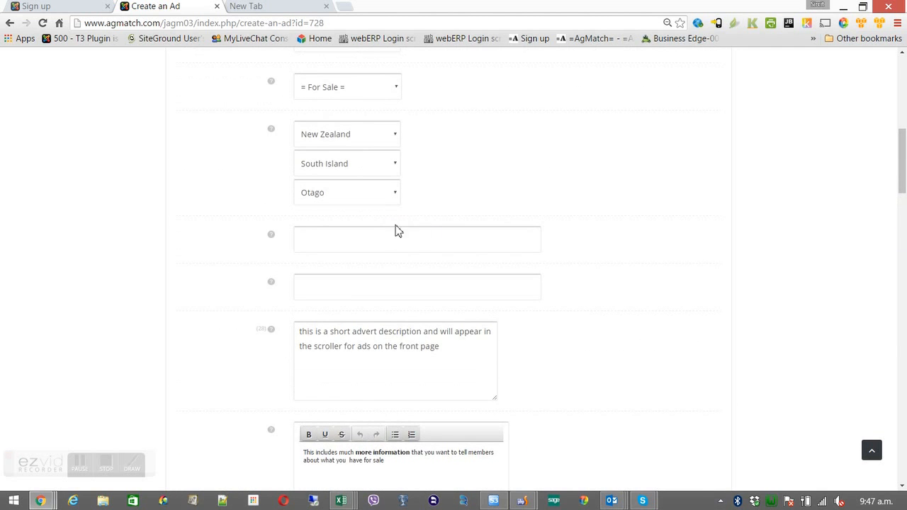
pyautogui.click(360, 234)
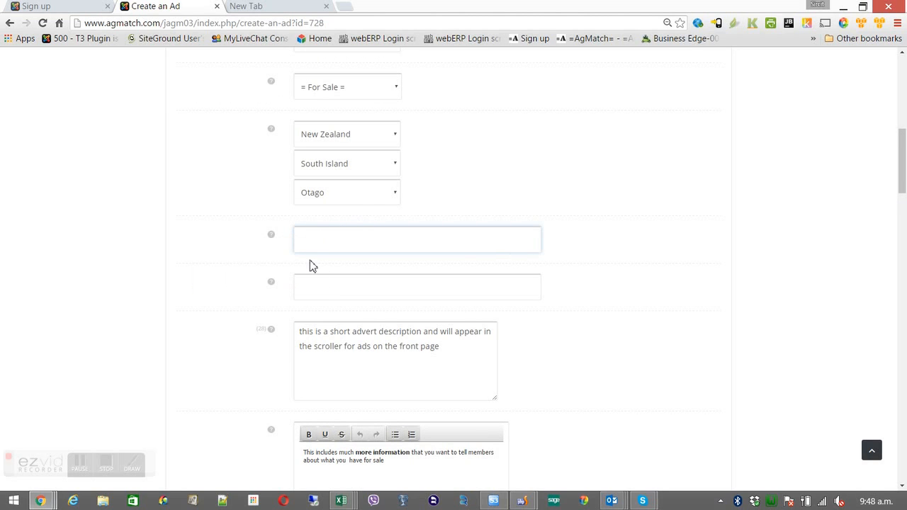
pyautogui.moveTo(271, 283)
pyautogui.click(321, 287)
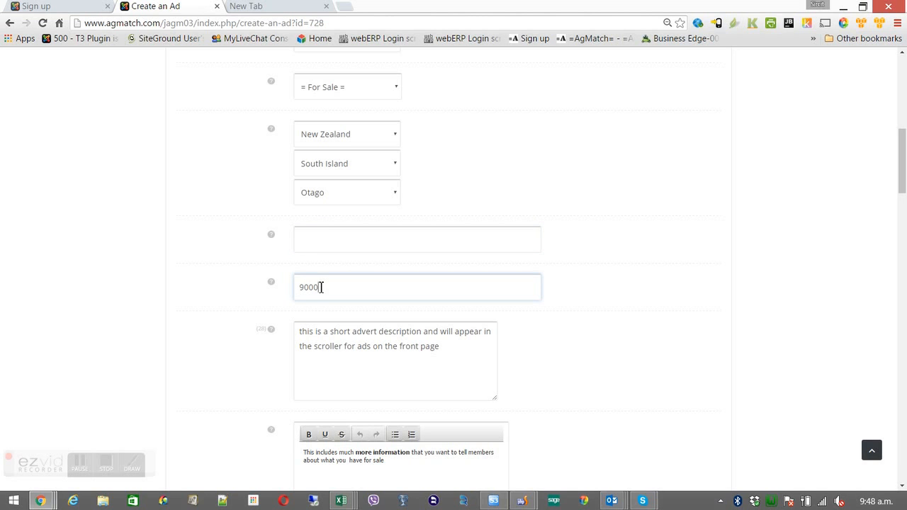
pyautogui.moveTo(901, 185); pyautogui.dragTo(753, 437)
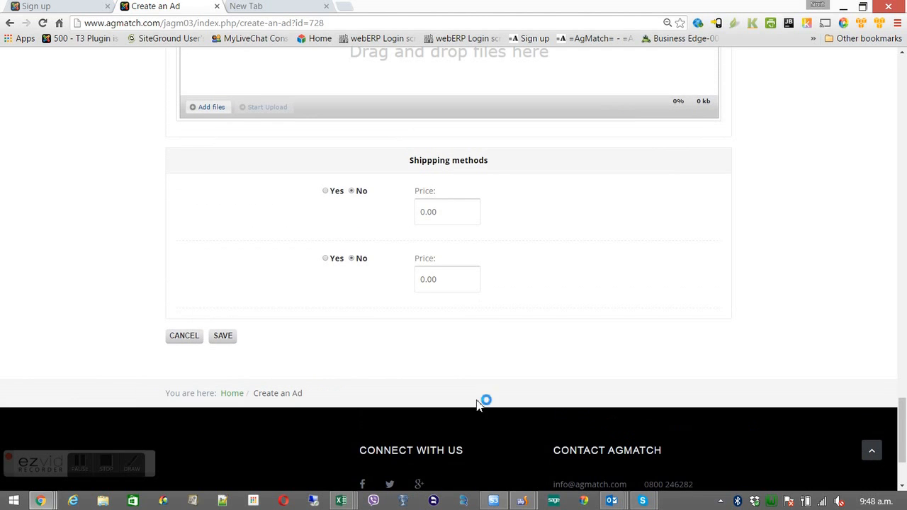
pyautogui.click(226, 340)
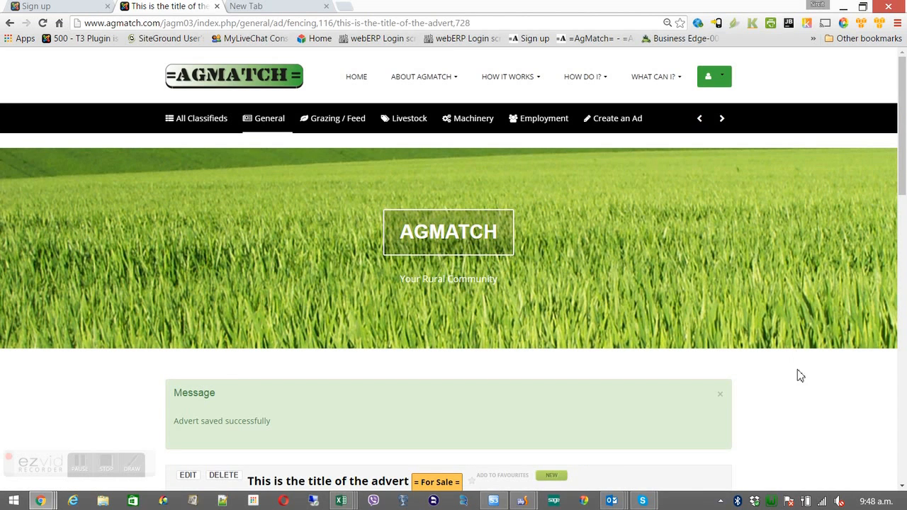
# Close the 'Advert saved successfully' message and check that the advert's location includes 9000
pyautogui.click(720, 395)
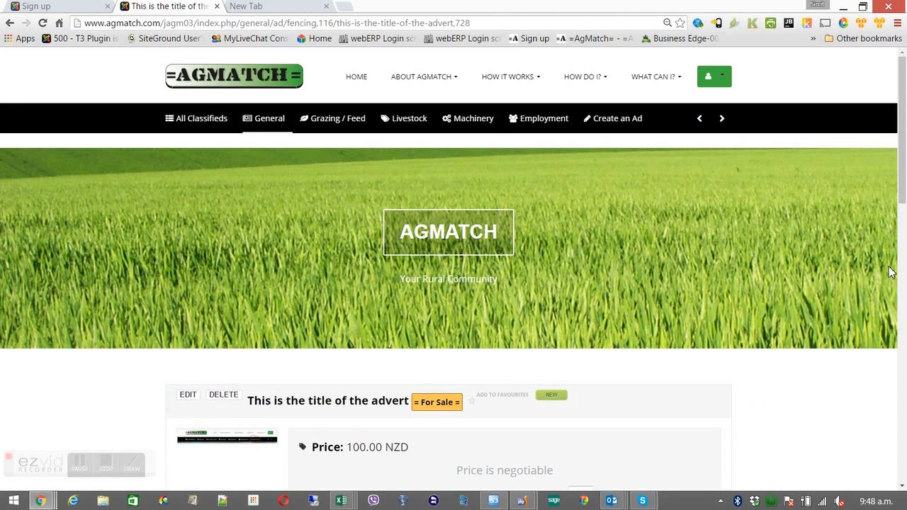
pyautogui.moveTo(903, 223); pyautogui.dragTo(903, 357)
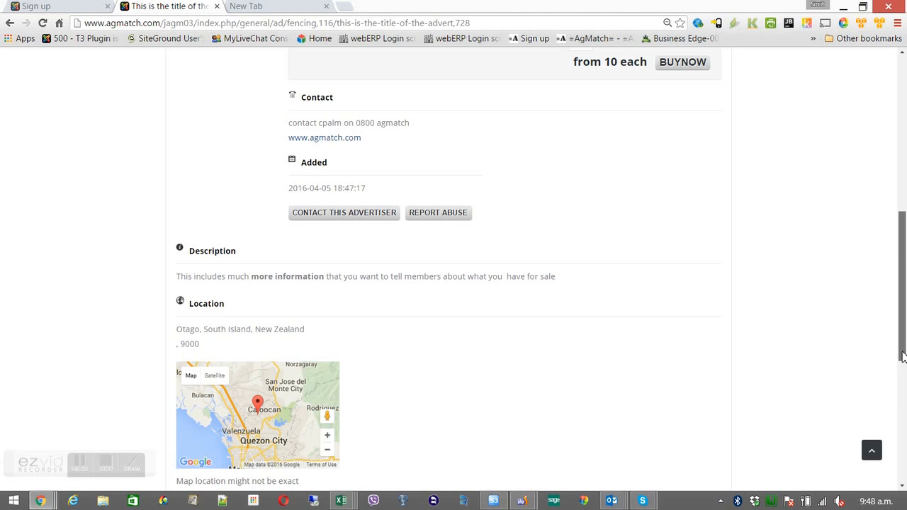
pyautogui.moveTo(903, 357); pyautogui.dragTo(894, 411)
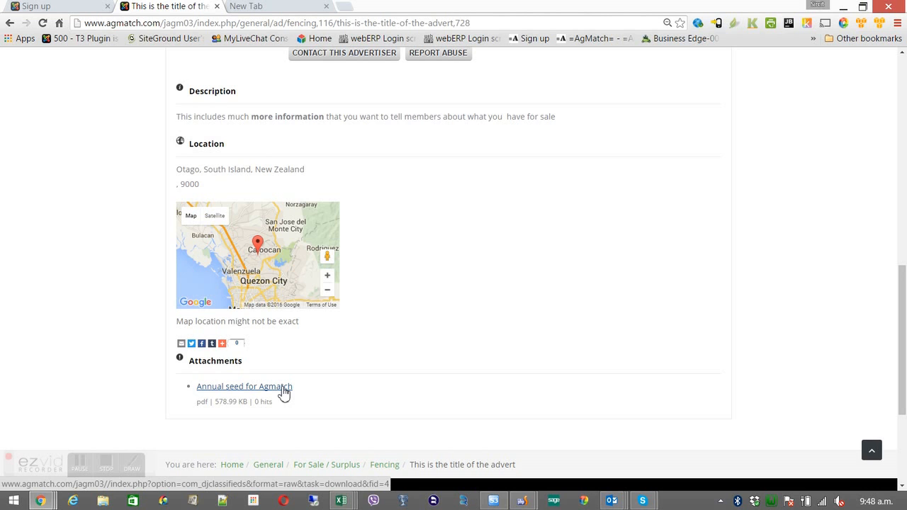
pyautogui.moveTo(898, 359); pyautogui.dragTo(898, 286)
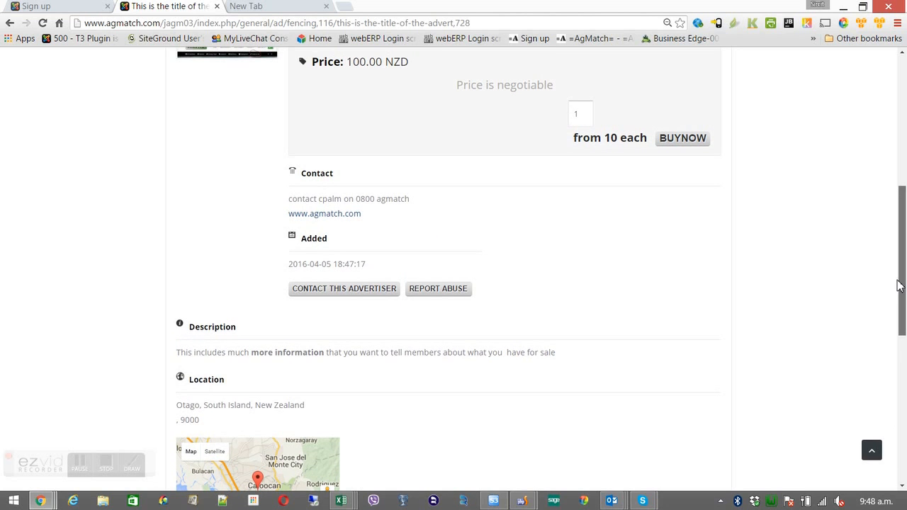
pyautogui.moveTo(252, 352); pyautogui.dragTo(323, 352)
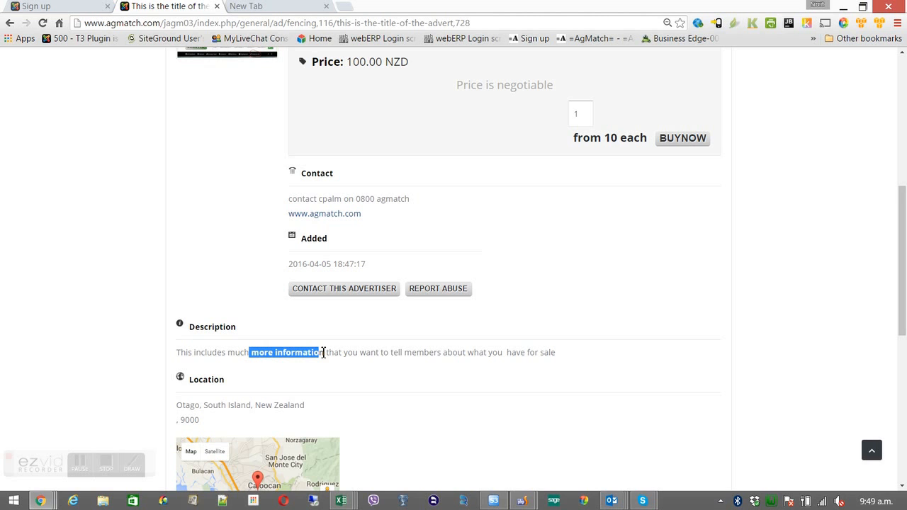
pyautogui.moveTo(901, 226); pyautogui.dragTo(901, 168)
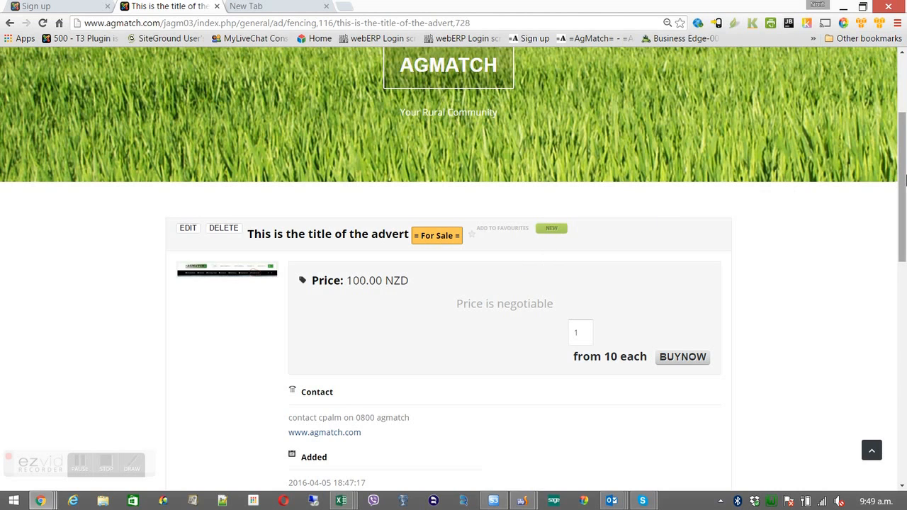
pyautogui.scroll(3, 904, 178)
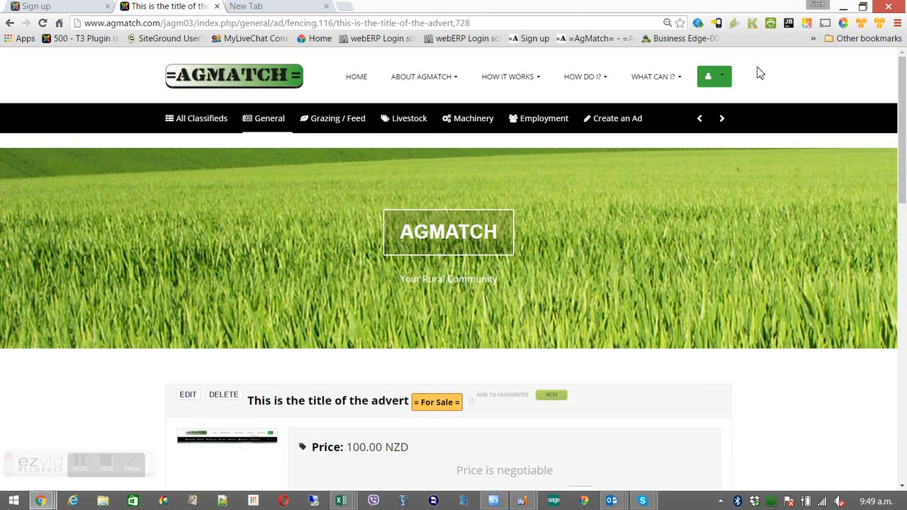
# Go to page 2 of the General classifieds and open details for 'This is the title of the advert'
pyautogui.click(218, 120)
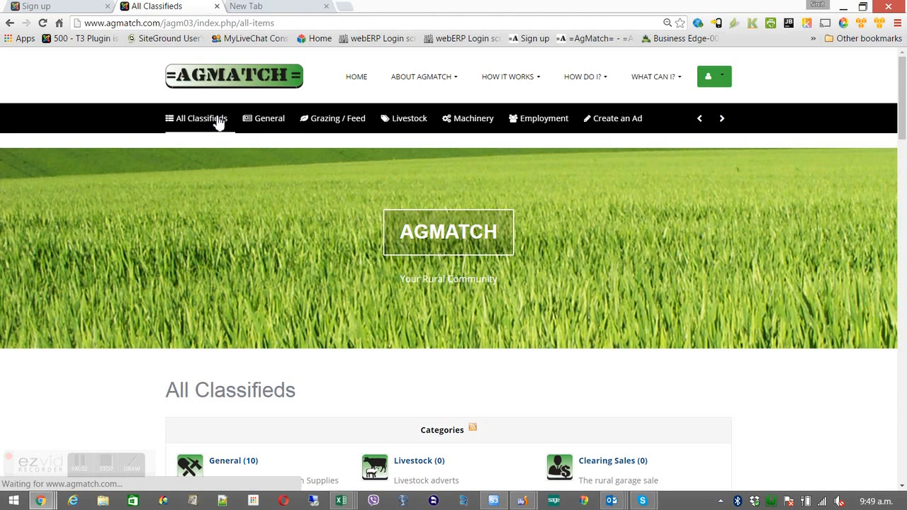
pyautogui.click(257, 121)
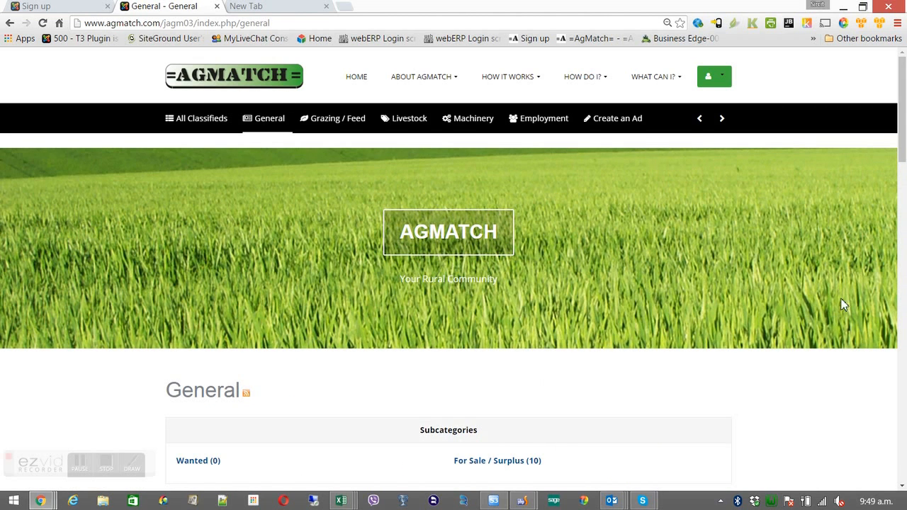
pyautogui.scroll(-4, 902, 199)
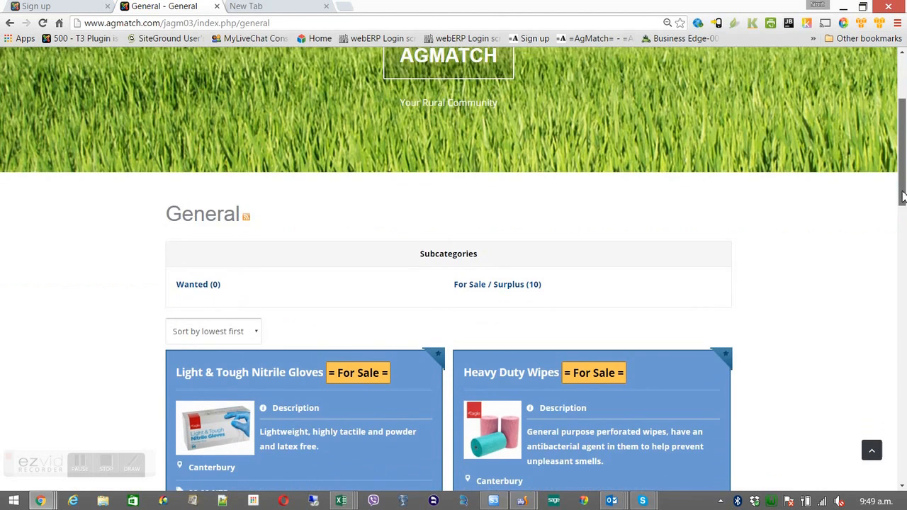
pyautogui.moveTo(901, 219); pyautogui.dragTo(898, 429)
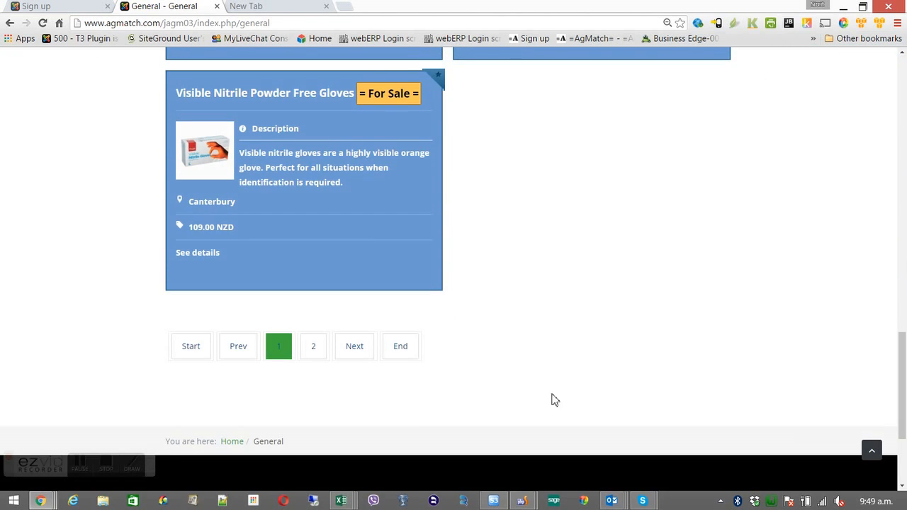
pyautogui.click(318, 358)
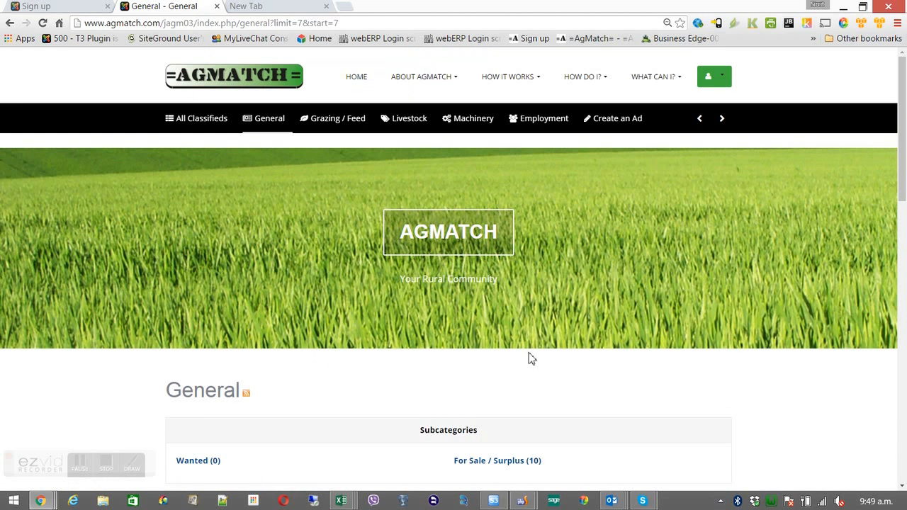
pyautogui.moveTo(902, 195); pyautogui.dragTo(891, 373)
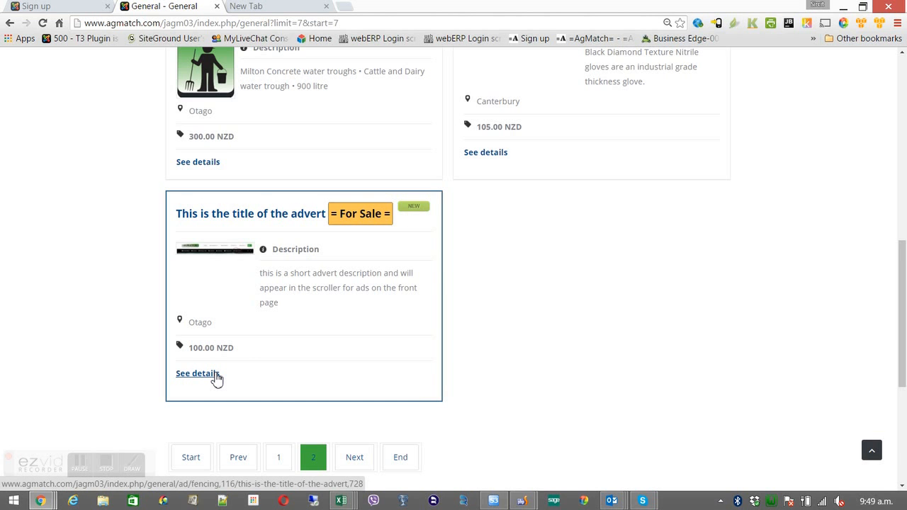
pyautogui.click(199, 374)
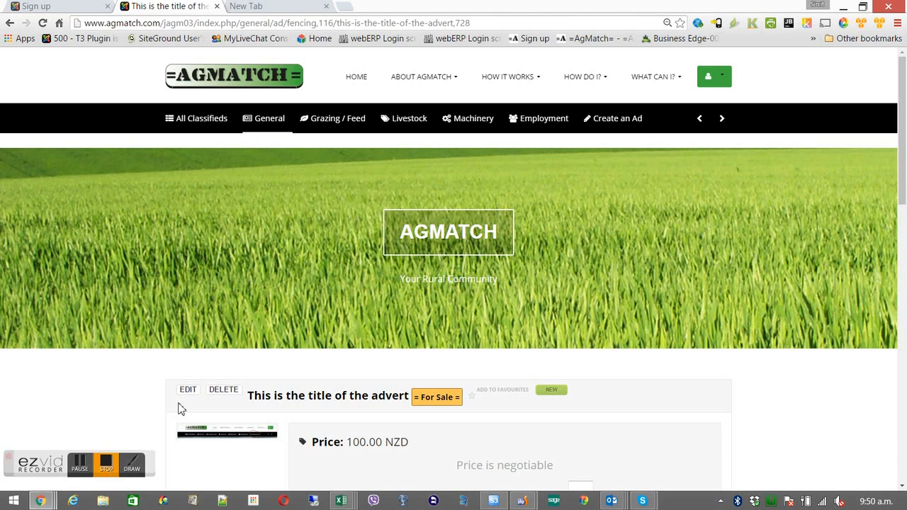
pyautogui.moveTo(713, 80)
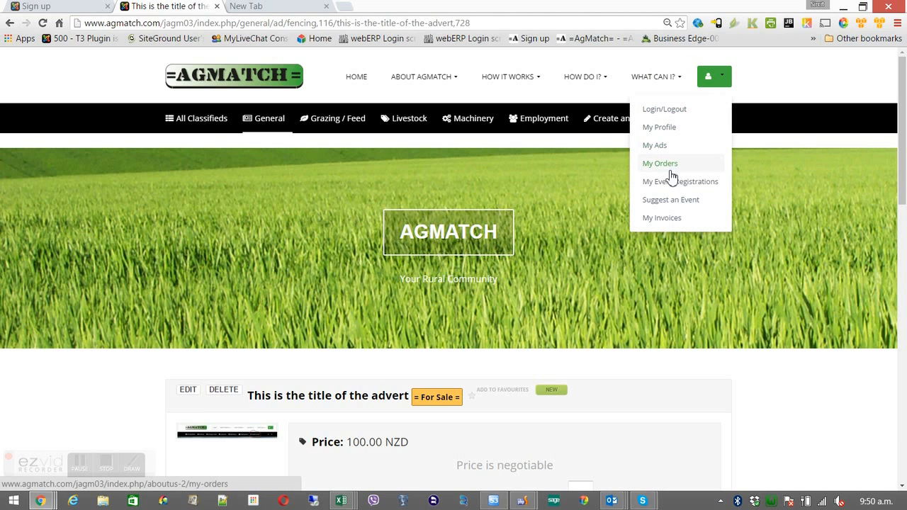
# Open My Ads and check that the advert's purchase history reads 0
pyautogui.click(662, 148)
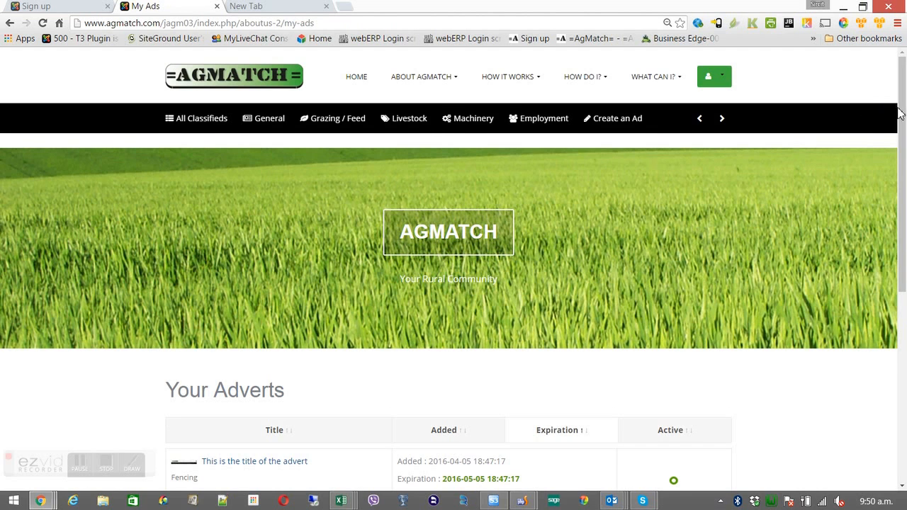
pyautogui.moveTo(899, 113); pyautogui.dragTo(891, 233)
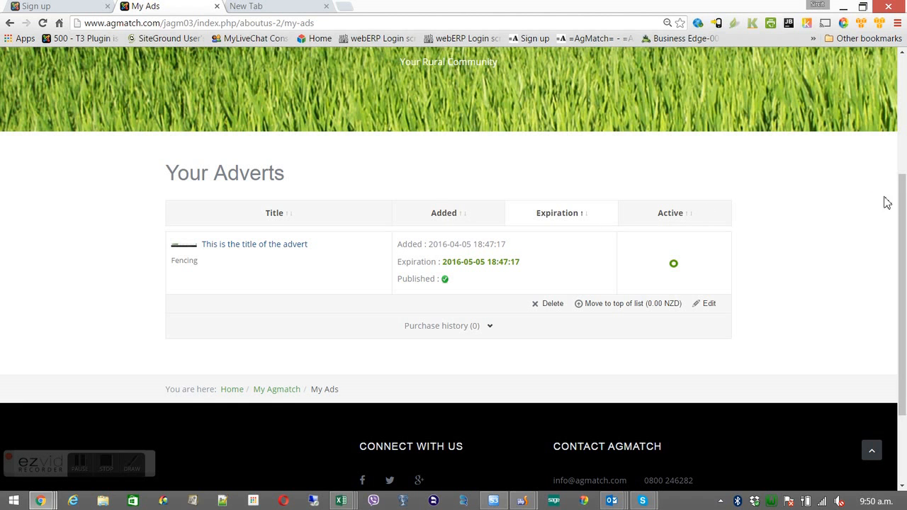
pyautogui.moveTo(902, 212); pyautogui.dragTo(902, 85)
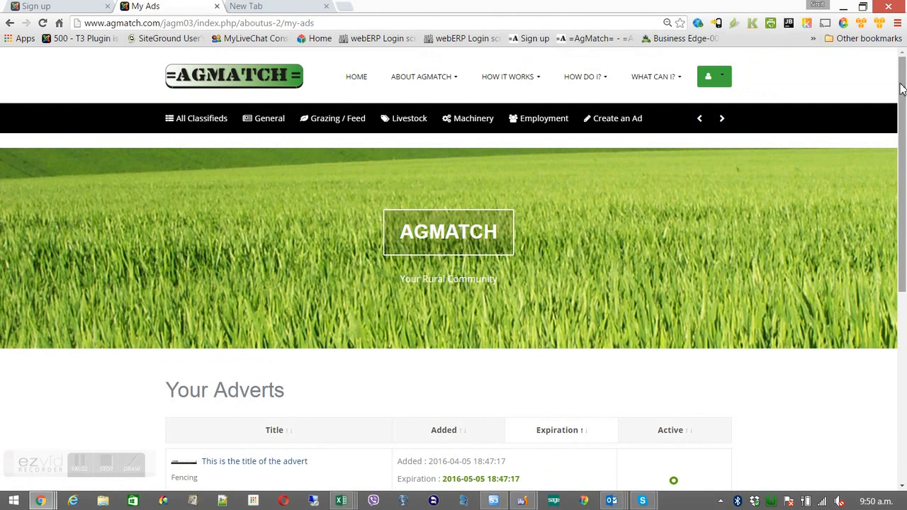
# Return to page 2 of General listings and open the advert's 100.00 NZD detail page
pyautogui.click(282, 127)
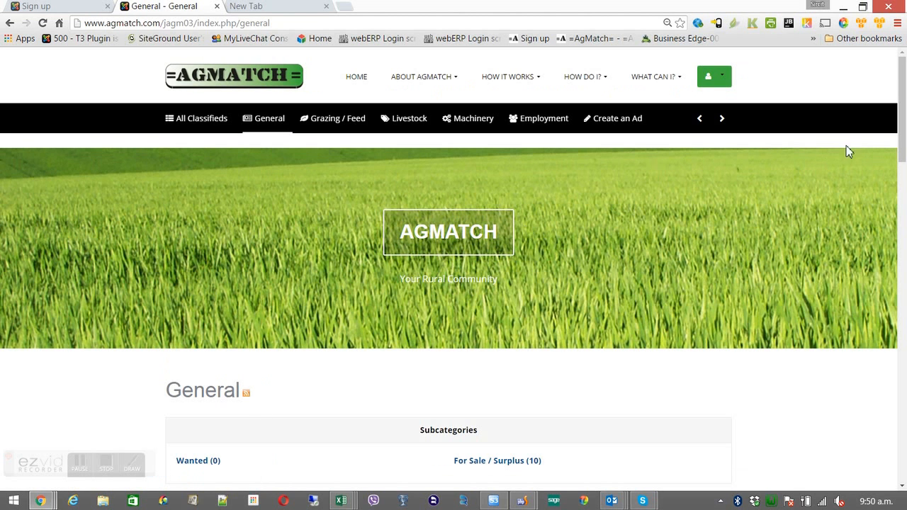
pyautogui.moveTo(895, 138); pyautogui.dragTo(881, 389)
pyautogui.click(317, 434)
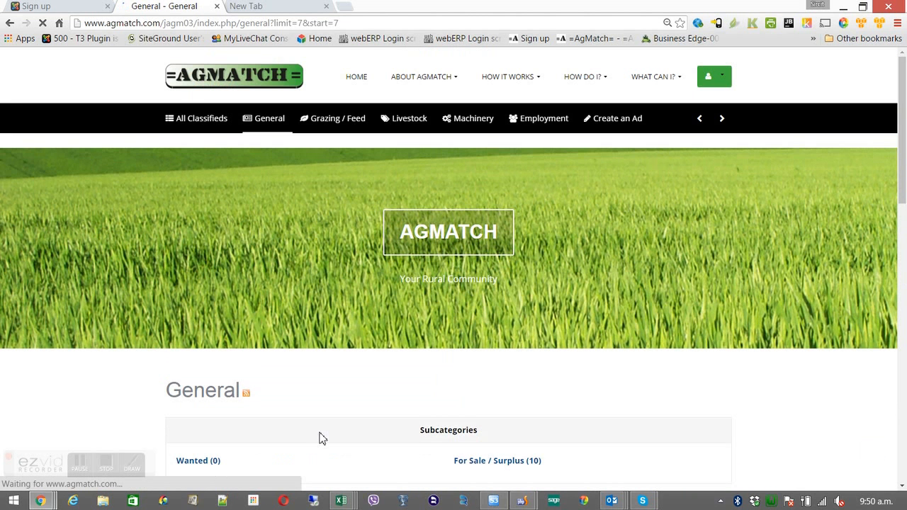
pyautogui.moveTo(899, 204); pyautogui.dragTo(873, 378)
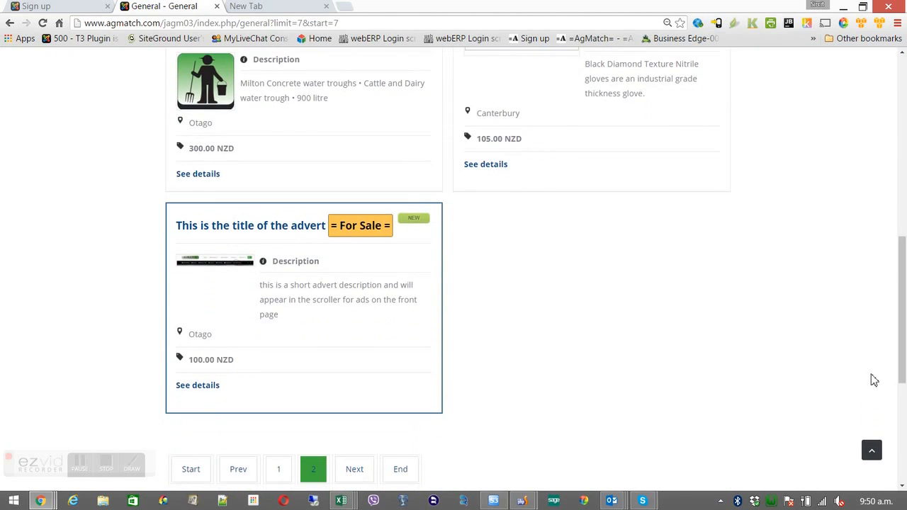
pyautogui.click(210, 387)
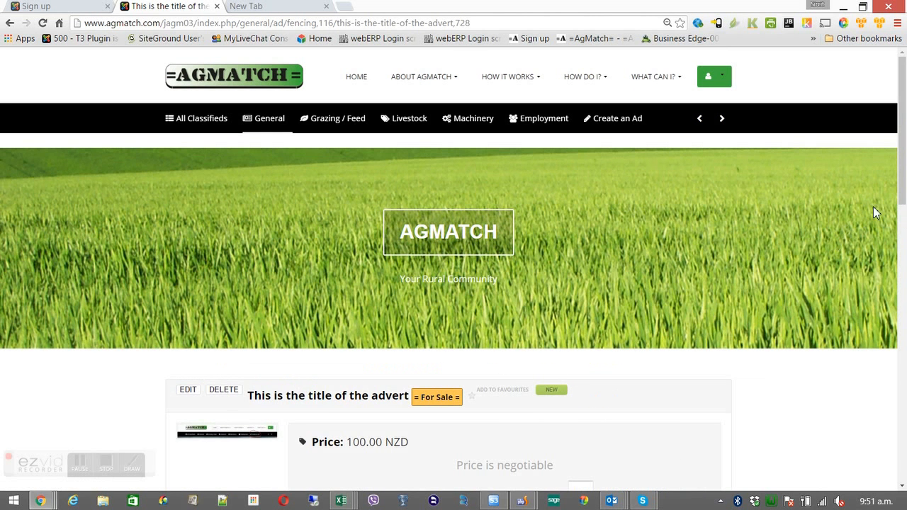
pyautogui.moveTo(904, 187); pyautogui.dragTo(896, 291)
# Buy one unit of the advert at 100.00 NZD through checkout
pyautogui.click(695, 240)
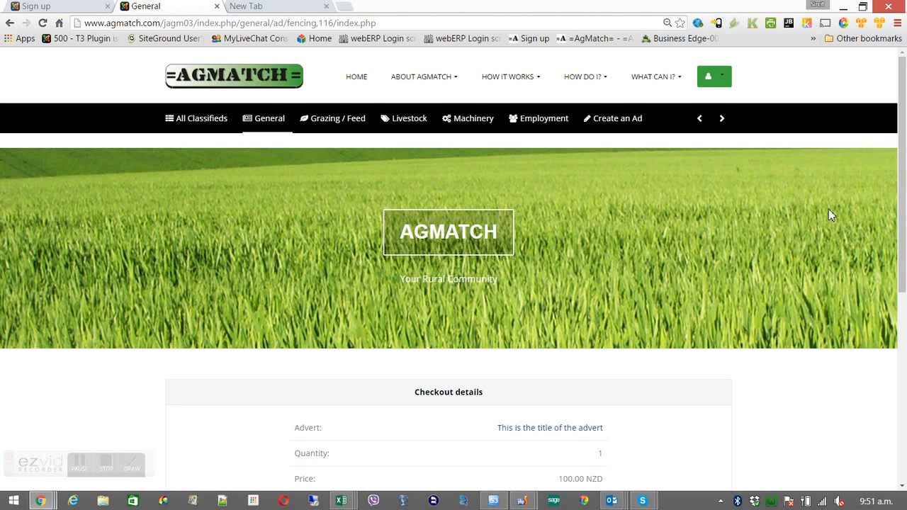
pyautogui.moveTo(901, 200); pyautogui.dragTo(889, 314)
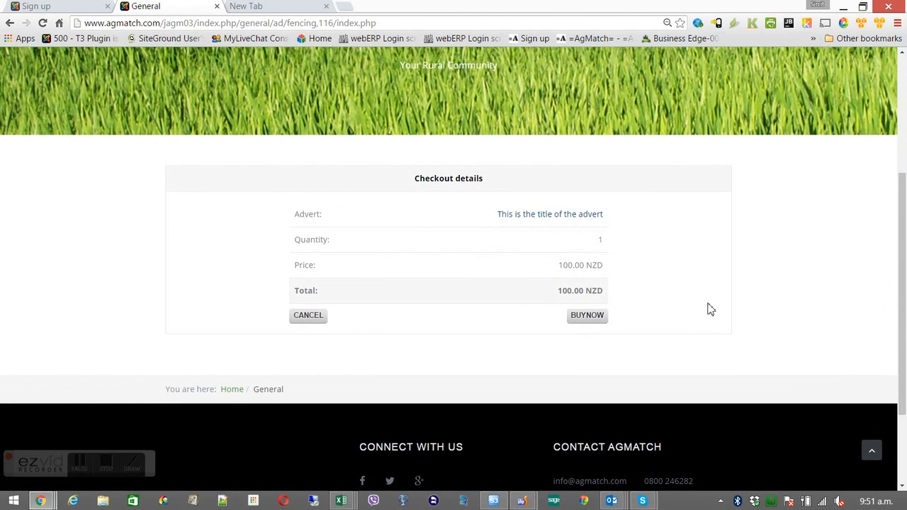
pyautogui.click(607, 238)
pyautogui.click(593, 319)
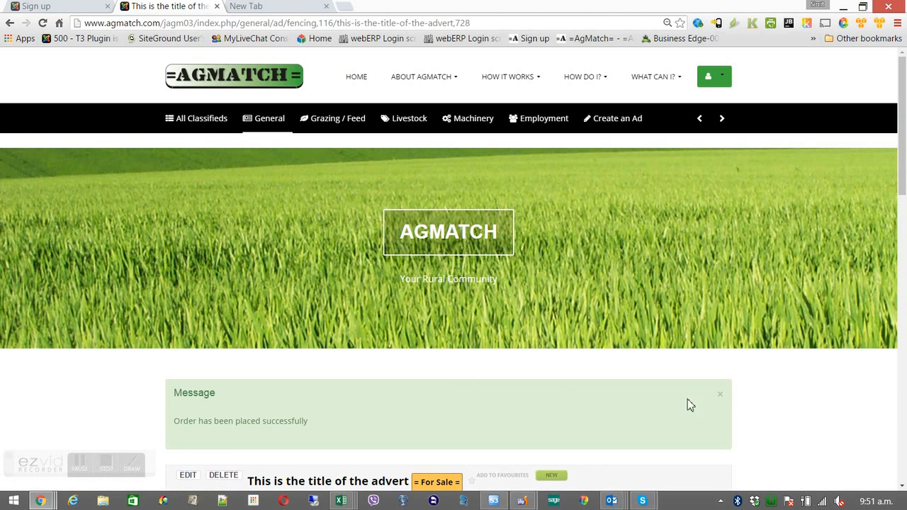
# Dismiss the order message and confirm the Buy Now box reads 'from 9 each'
pyautogui.click(720, 394)
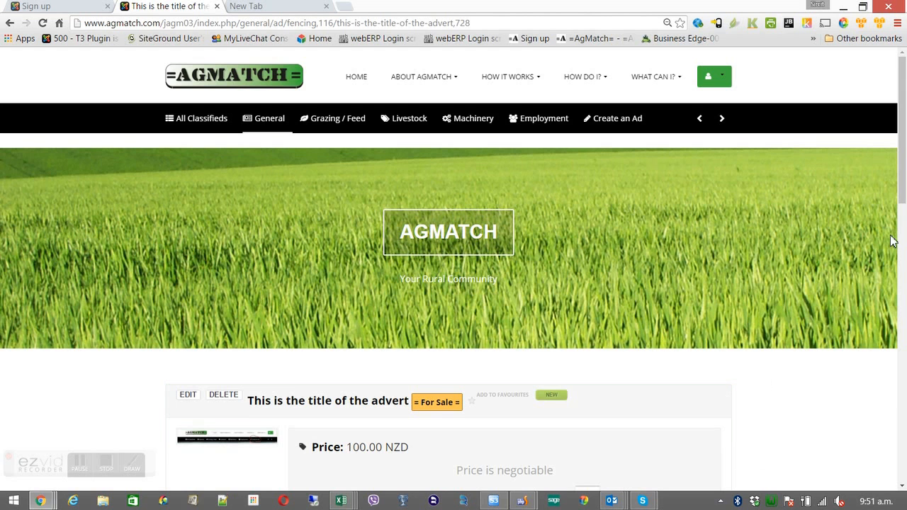
pyautogui.moveTo(902, 209); pyautogui.dragTo(904, 266)
pyautogui.moveTo(578, 296); pyautogui.dragTo(647, 294)
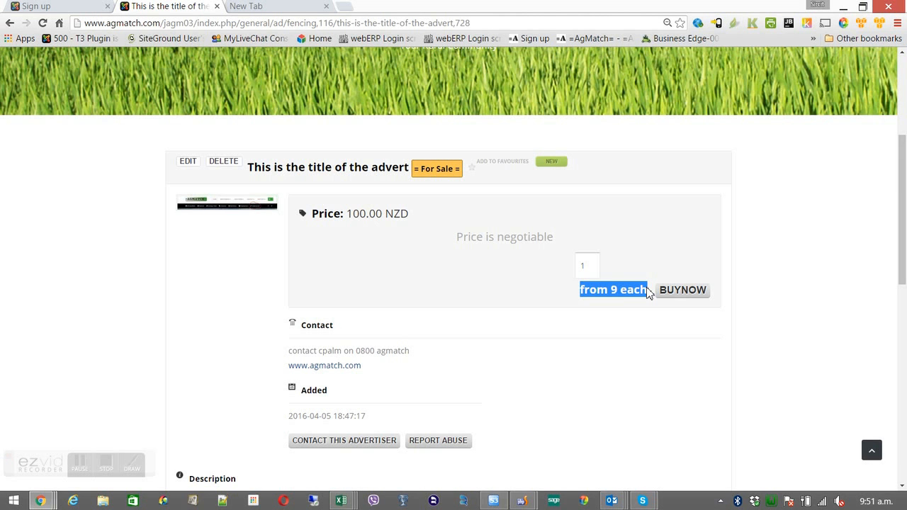
pyautogui.moveTo(900, 191); pyautogui.dragTo(904, 97)
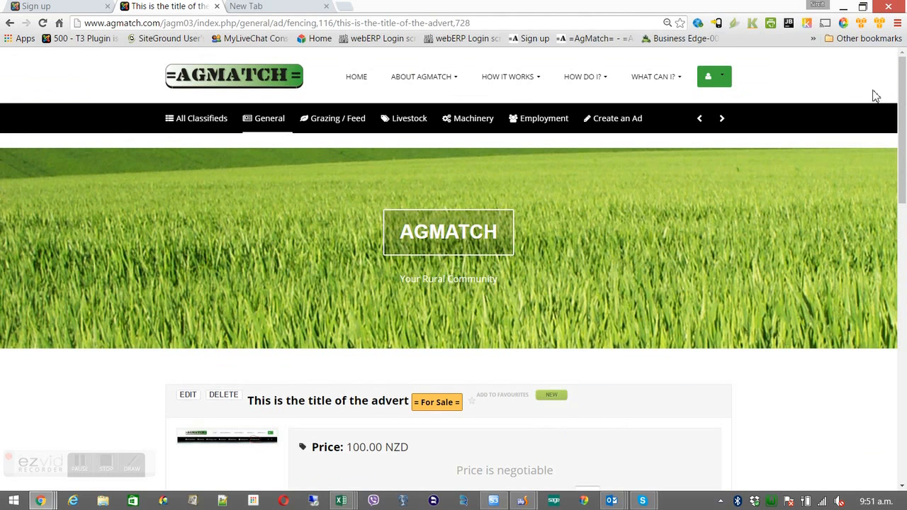
# Go to My Ads and expand 'Purchase history (1)' showing one sale of quantity 1 at 100.00 NZD
pyautogui.click(723, 81)
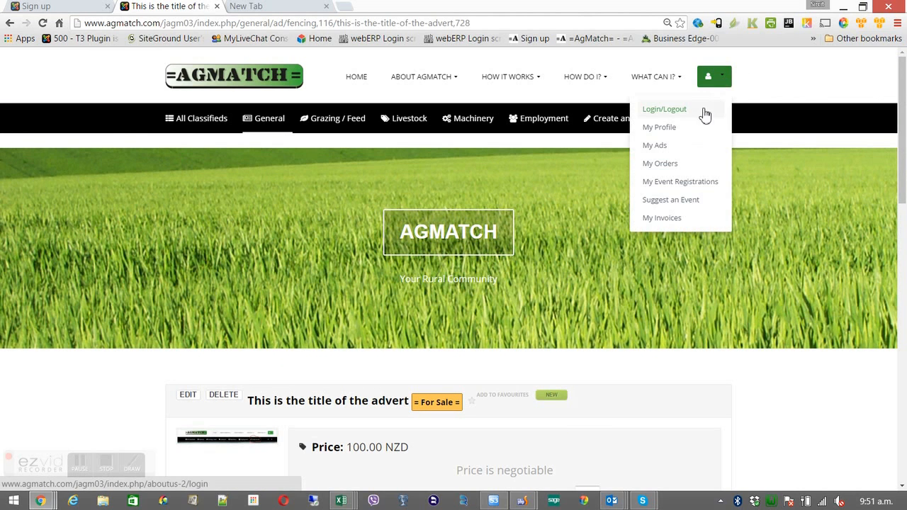
pyautogui.click(659, 147)
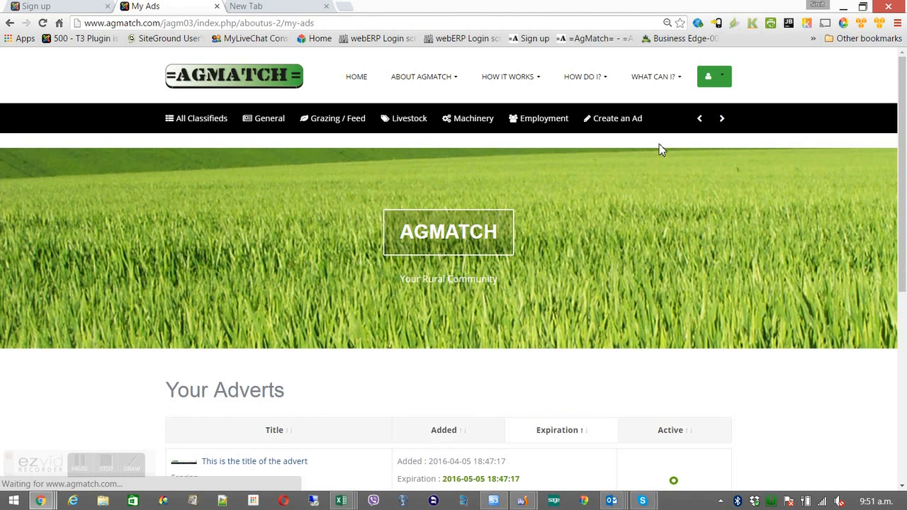
pyautogui.moveTo(900, 111); pyautogui.dragTo(893, 243)
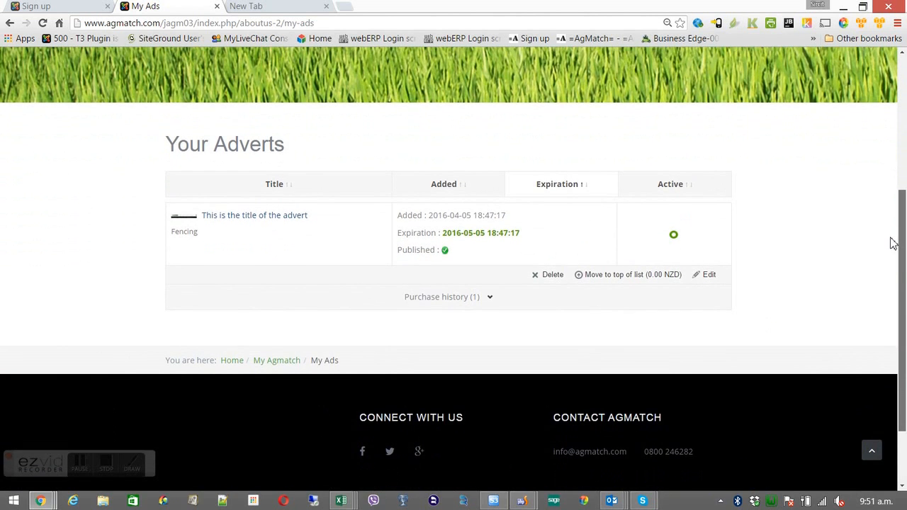
pyautogui.click(491, 298)
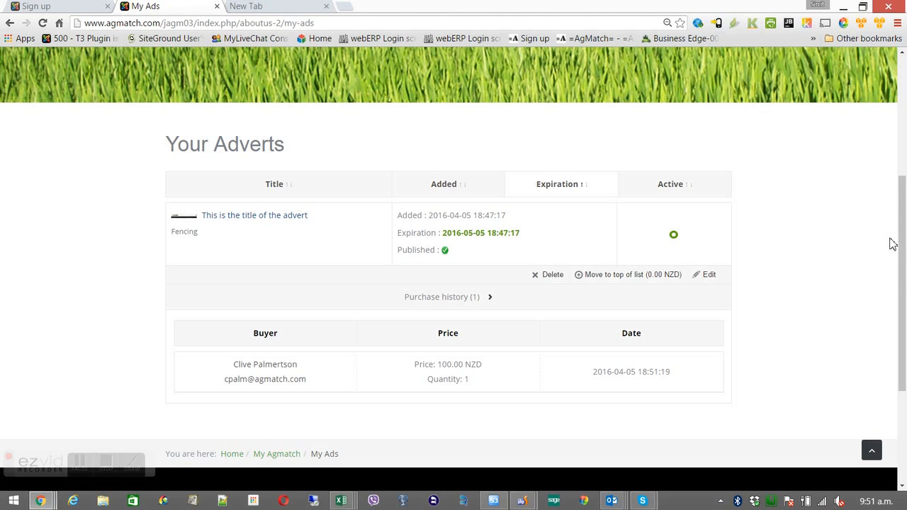
pyautogui.moveTo(902, 267); pyautogui.dragTo(892, 142)
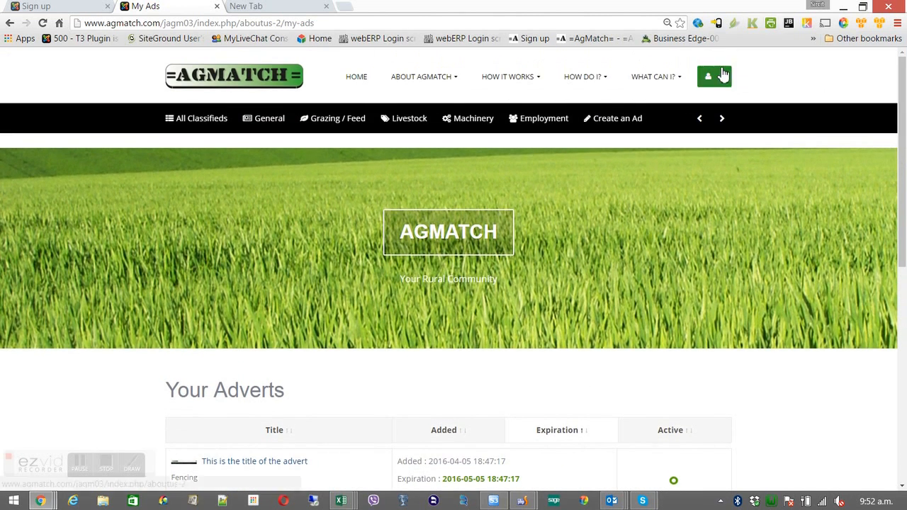
# View My Orders purchase history: 'This is the title of the advert', quantity 1, 100.00 NZD, ordered 2016-04-05
pyautogui.moveTo(725, 79)
pyautogui.click(666, 169)
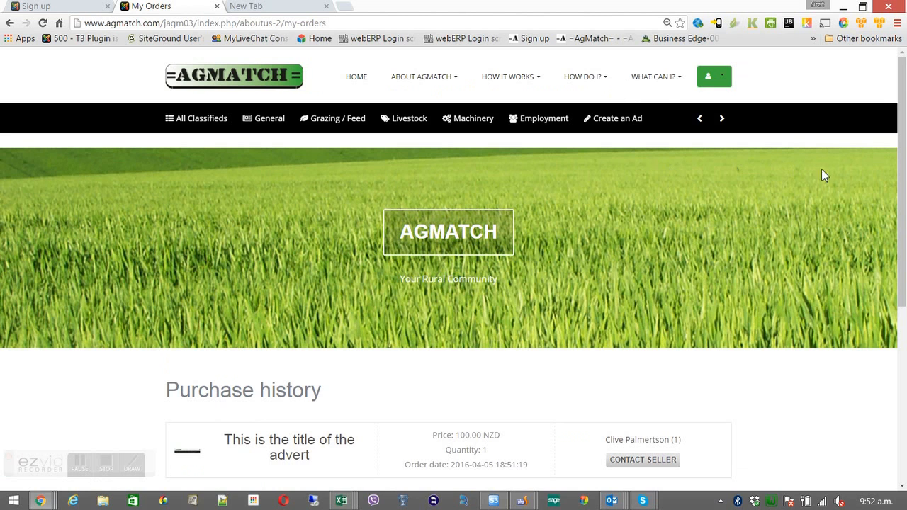
pyautogui.moveTo(902, 162); pyautogui.dragTo(897, 263)
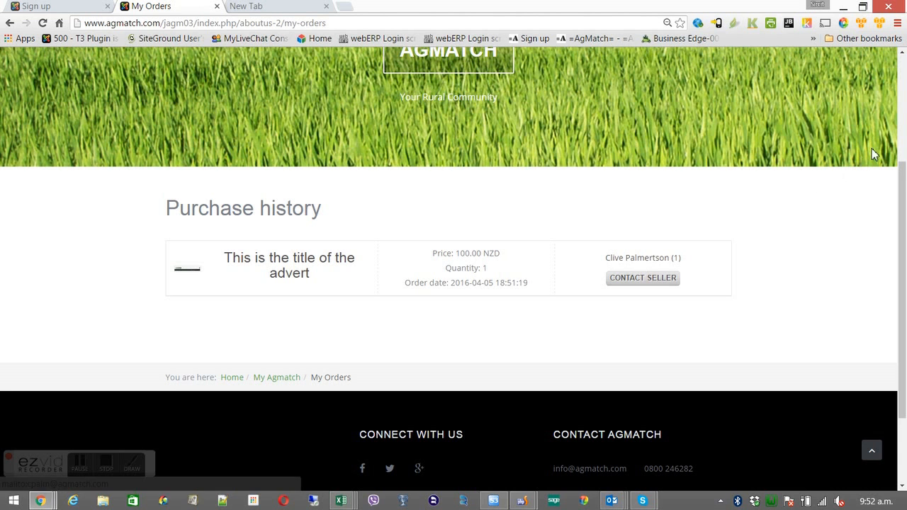
pyautogui.click(903, 145)
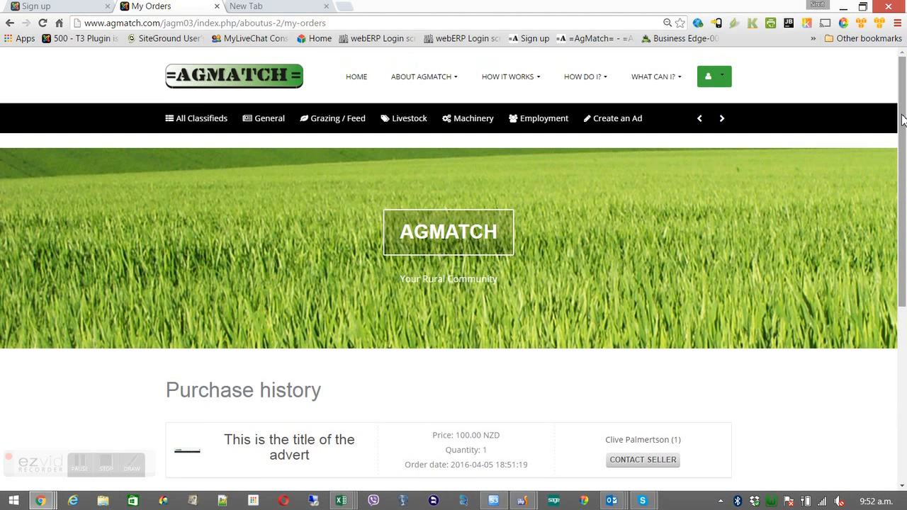
pyautogui.click(716, 83)
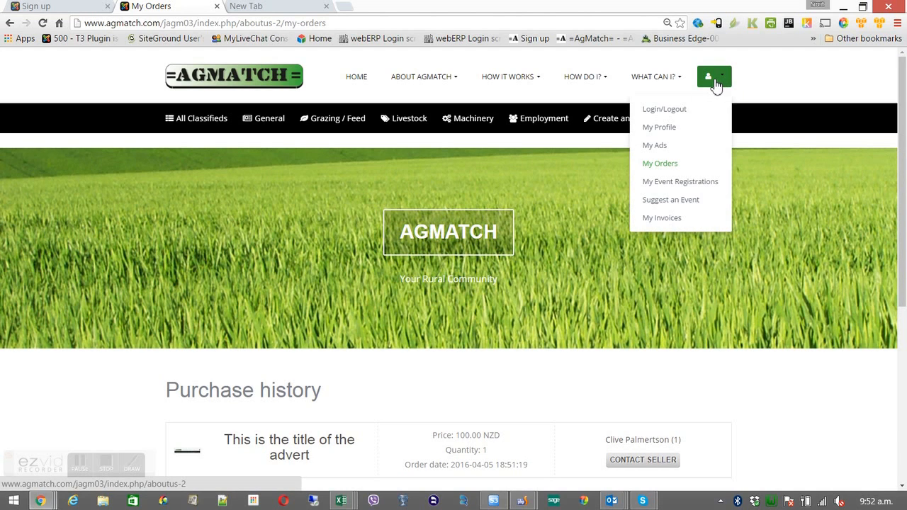
# Sign out of the account from the Login/Logout page
pyautogui.click(676, 111)
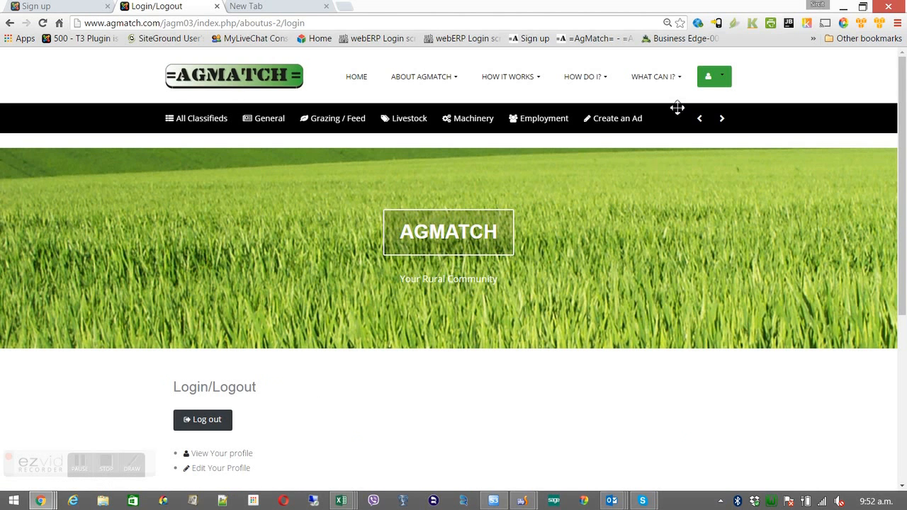
pyautogui.click(199, 425)
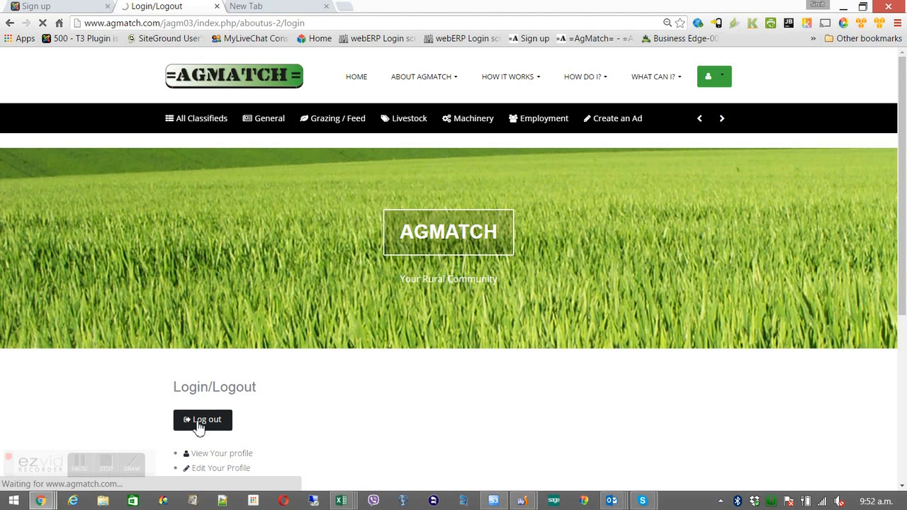